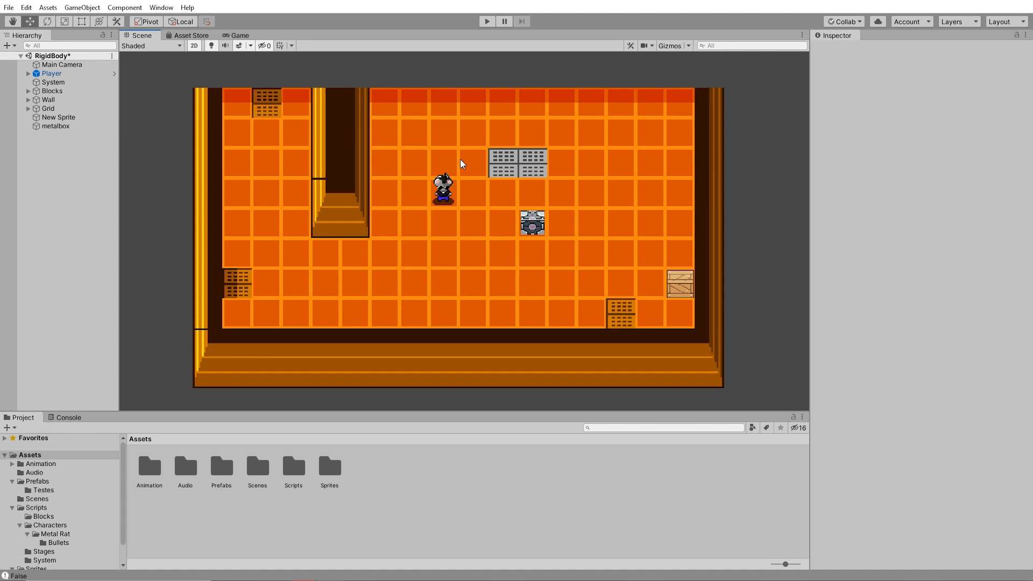
- Examine the Player's Box Collider 2D settings and the rest of its component list
left_click(440, 182)
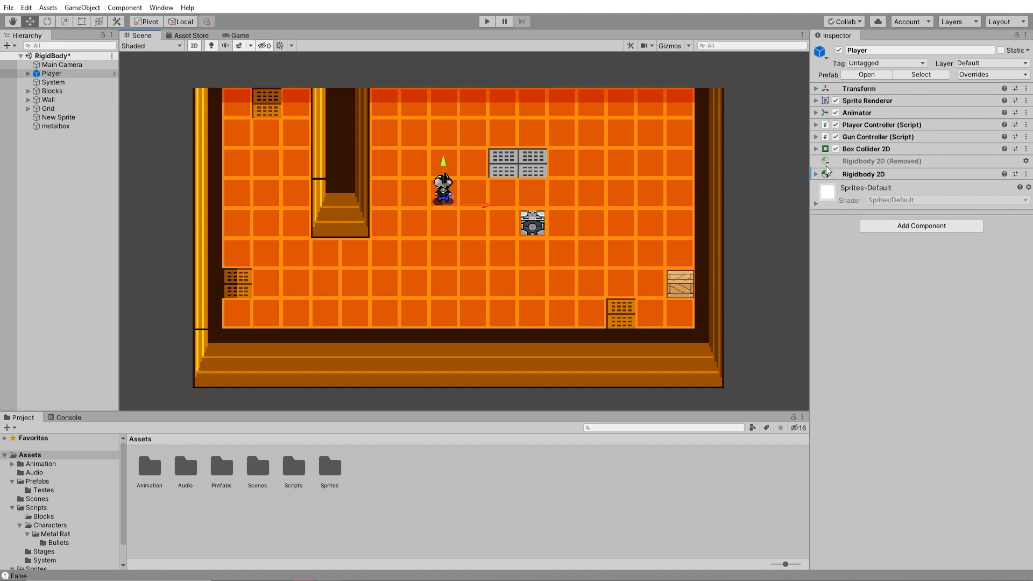
left_click(816, 149)
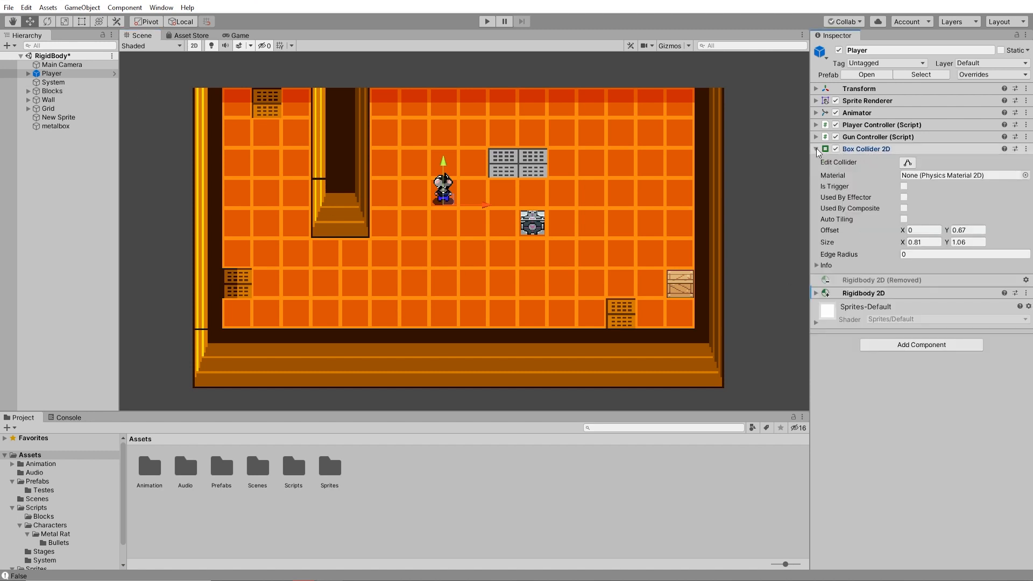
left_click(816, 149)
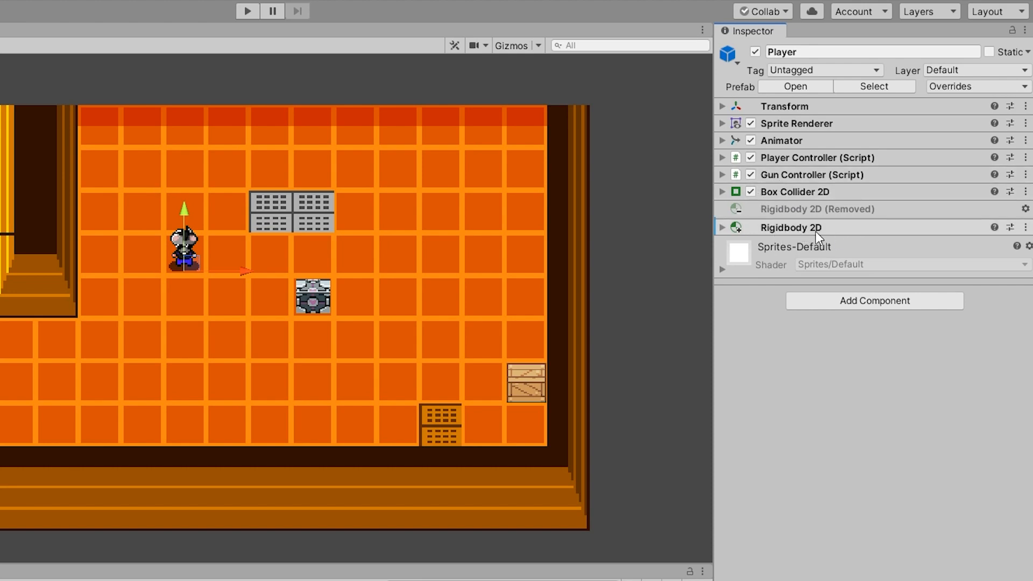
left_click(281, 84)
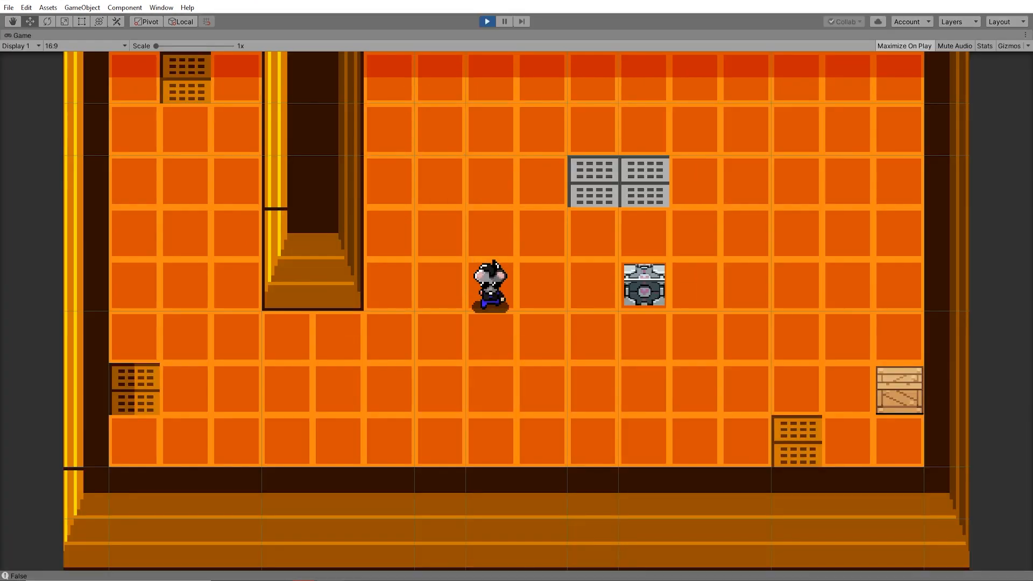
- Run the game, walk the player around and over the metal box, and stop play mode
key("Up")
key("Left")
key("Down")
key("Down")
key("Right")
key("Down")
key("Left")
key("Right")
key("Right")
key("Left")
key("Left")
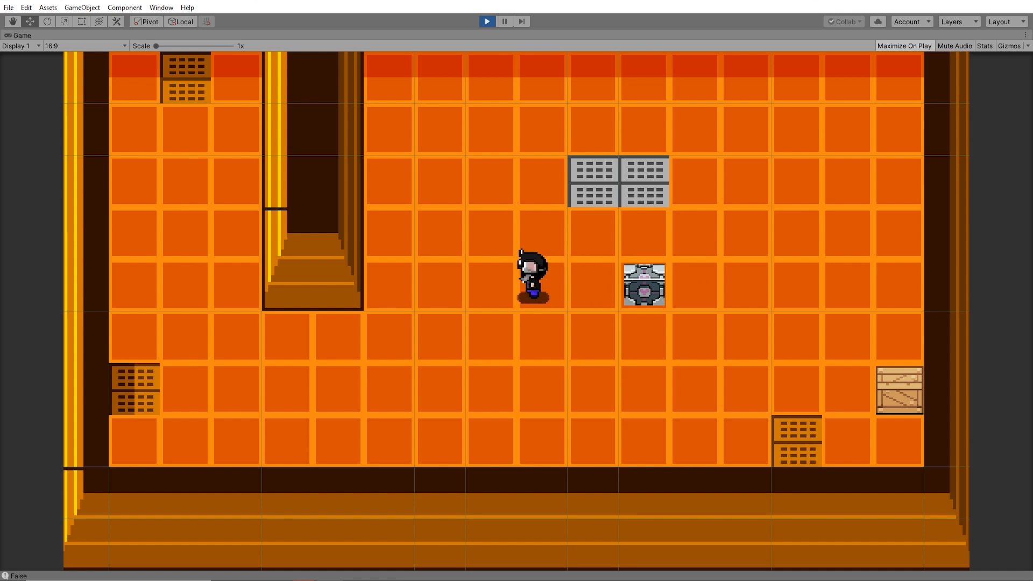
key("Up")
key("Right")
key("Up")
key("Left")
key("Down")
key("Down")
key("Right")
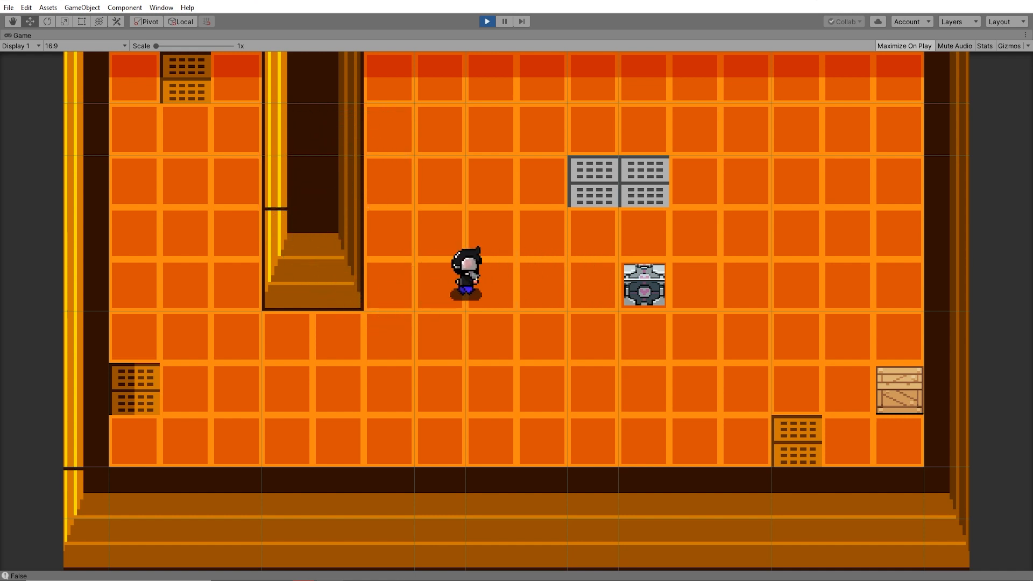
key("Right")
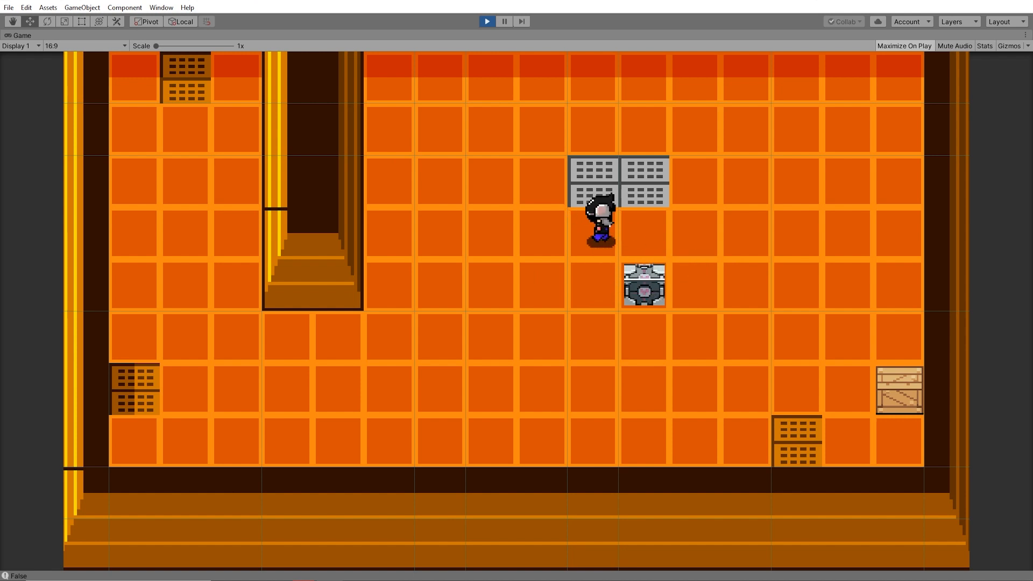
key("Right")
key("Down")
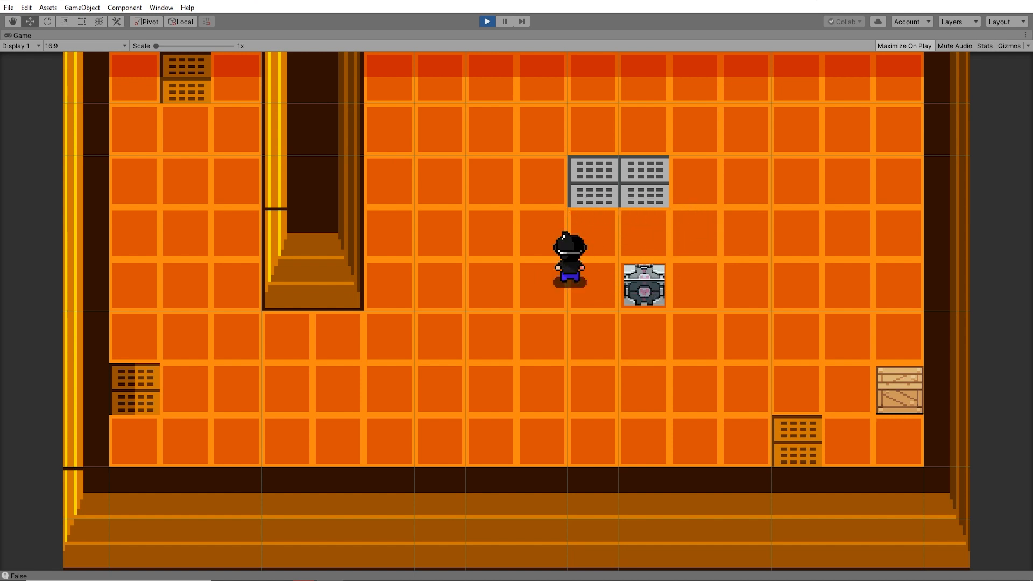
key("Right")
key("Up")
key("Left")
key("ctrl+p")
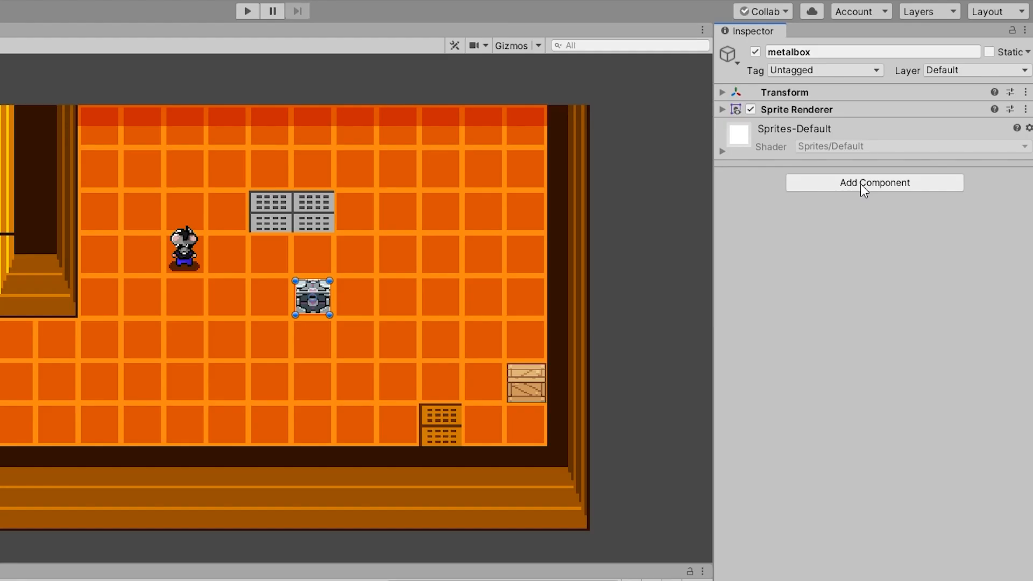
- Search the components for "coll" and add a Box Collider 2D to the metalbox object
left_click(912, 151)
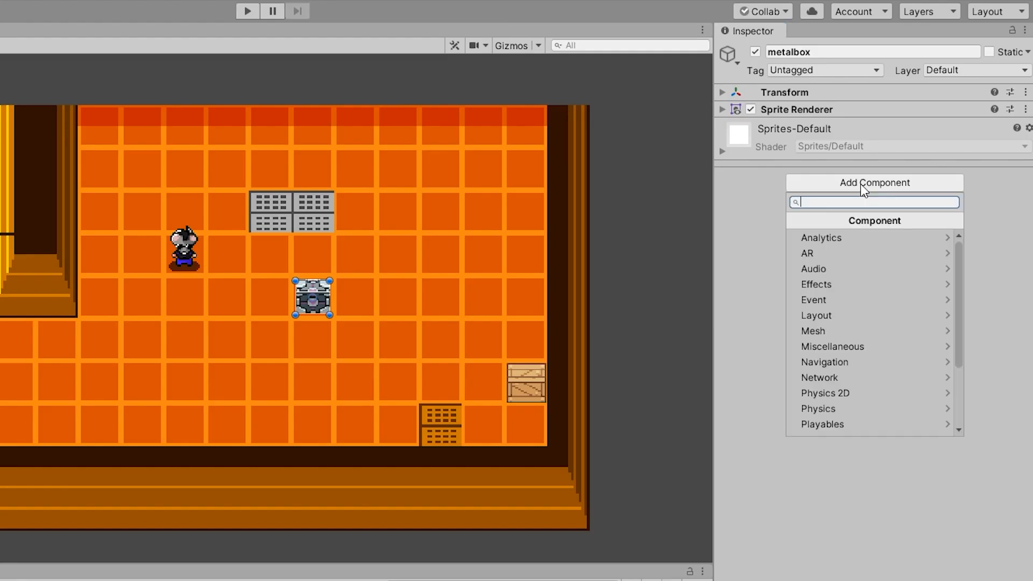
type("box")
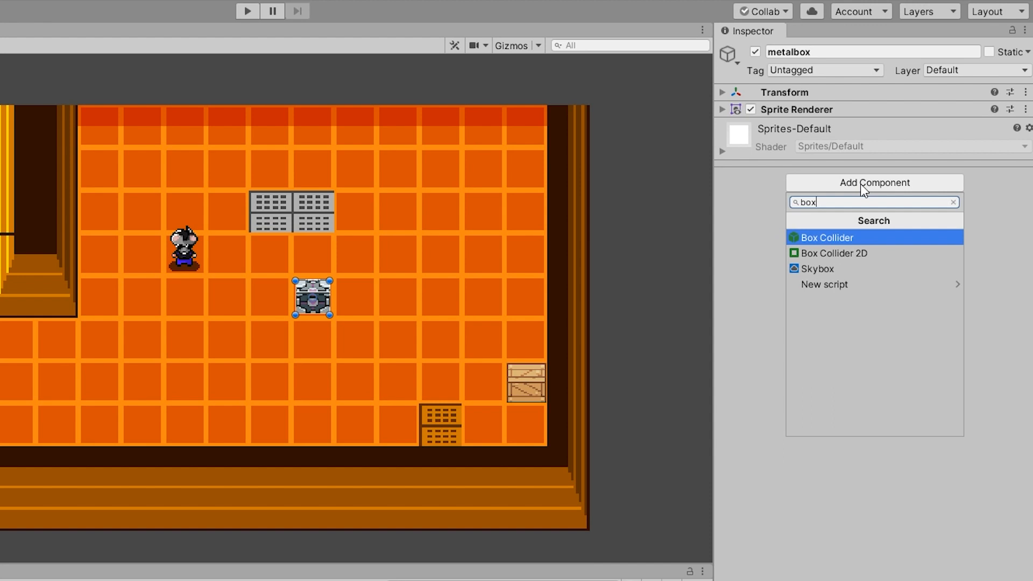
key("BackSpace")
key("BackSpace")
key("BackSpace")
type("coll")
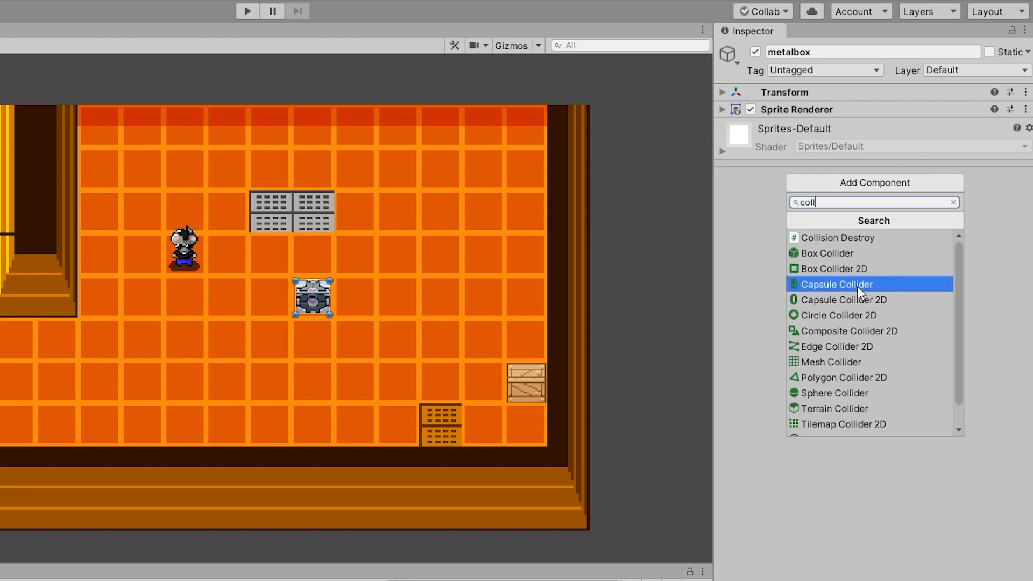
scroll(906, 316, "down", 1)
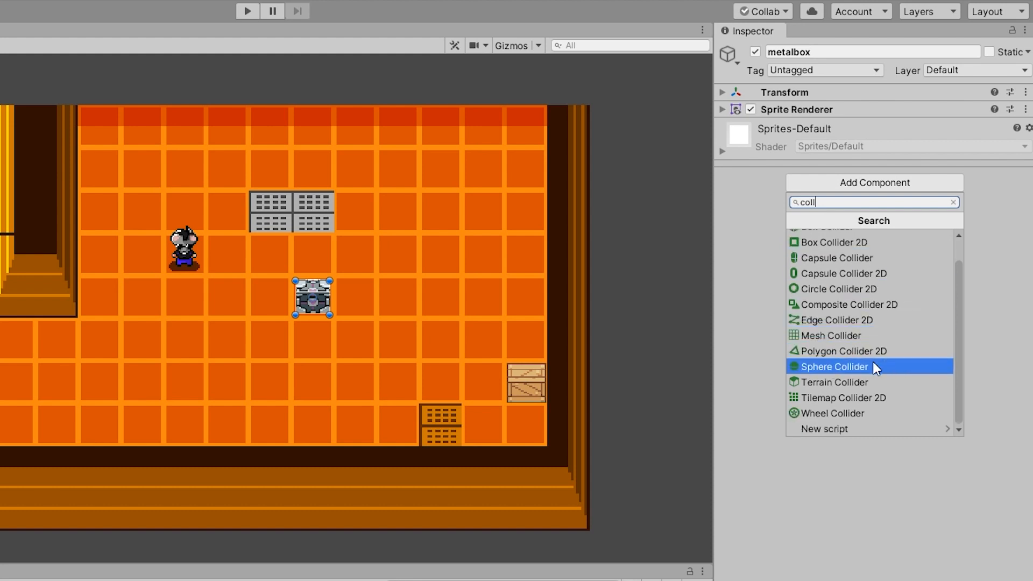
scroll(859, 373, "up", 1)
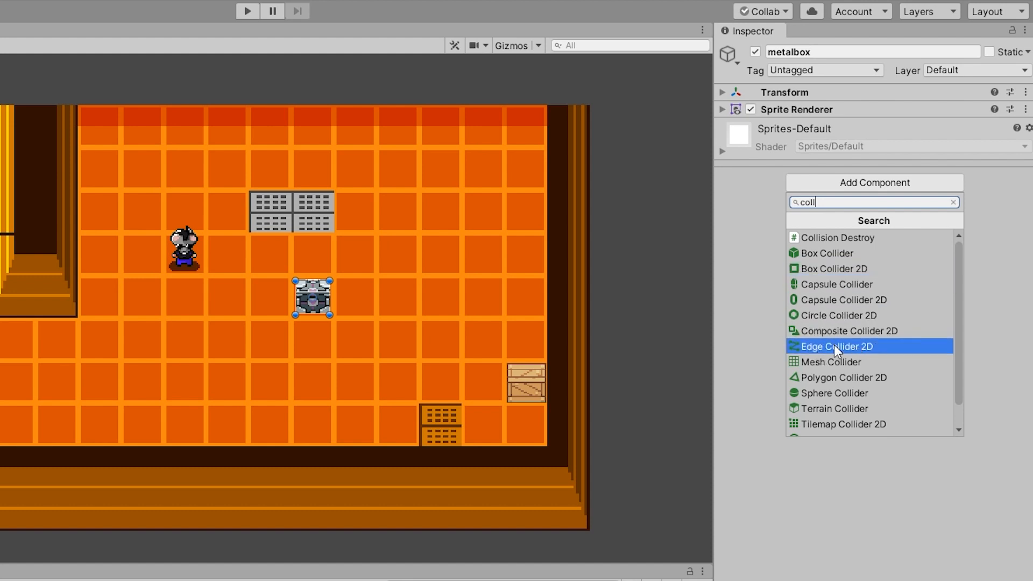
scroll(818, 353, "down", 1)
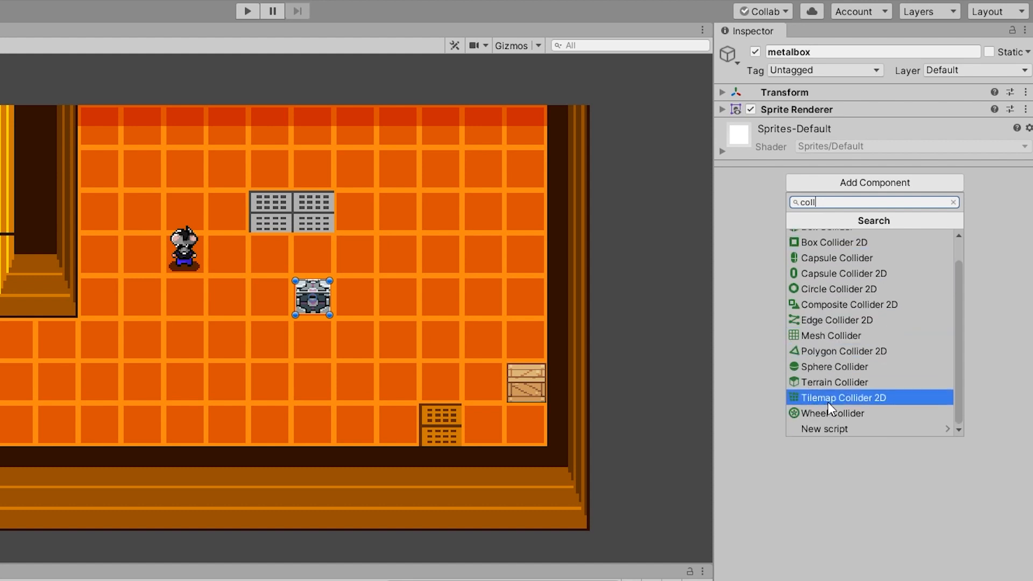
scroll(848, 392, "up", 1)
scroll(331, 315, "up", 3)
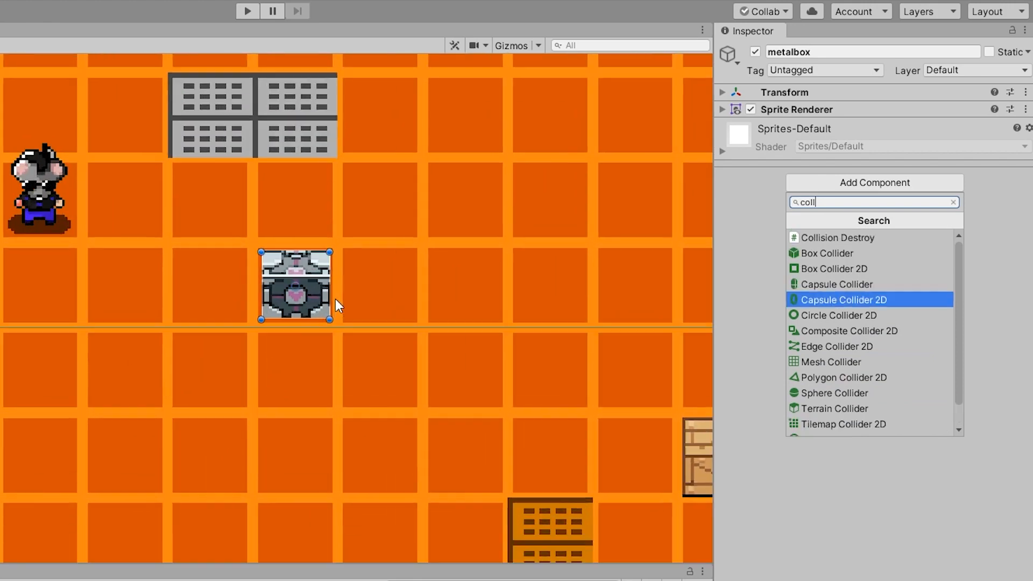
scroll(334, 300, "up", 3)
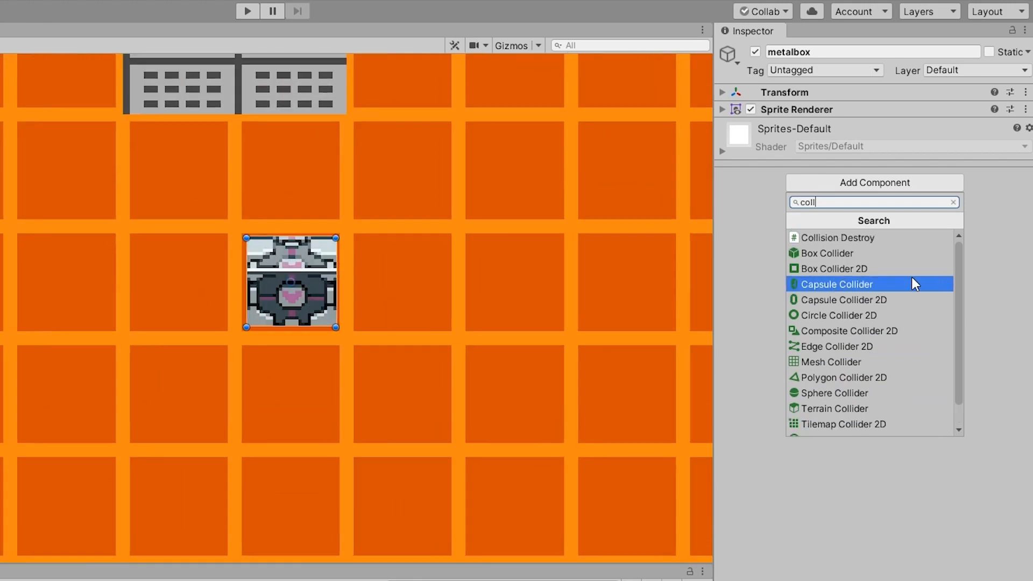
left_click(868, 273)
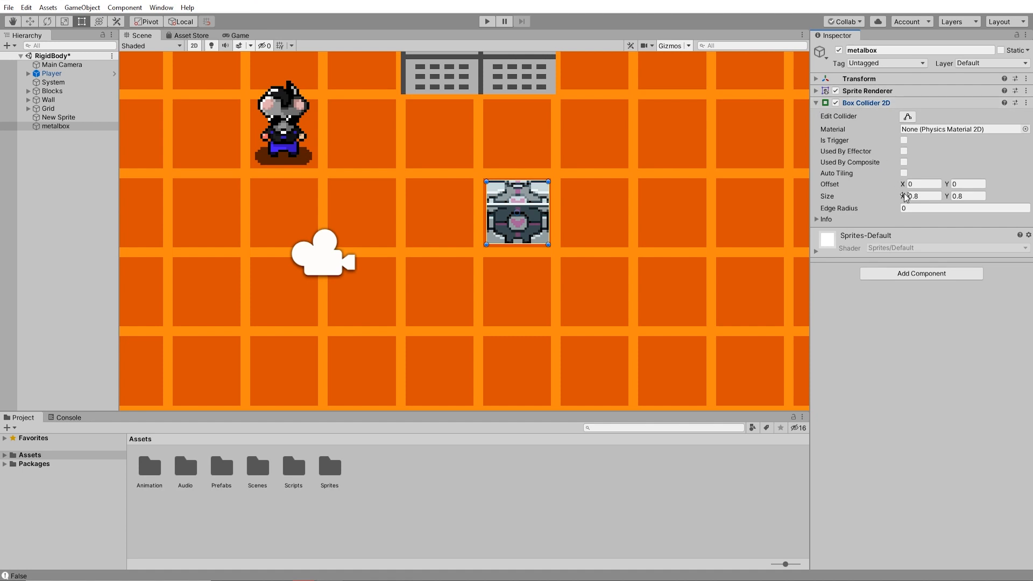
- Check the metalbox collider's Size and Offset values against its sprite in the scene
mouse_move(905, 197)
left_mouse_down()
mouse_move(892, 193)
mouse_move(928, 194)
mouse_move(902, 194)
left_mouse_up()
scroll(511, 208, "up", 1)
scroll(509, 209, "up", 4)
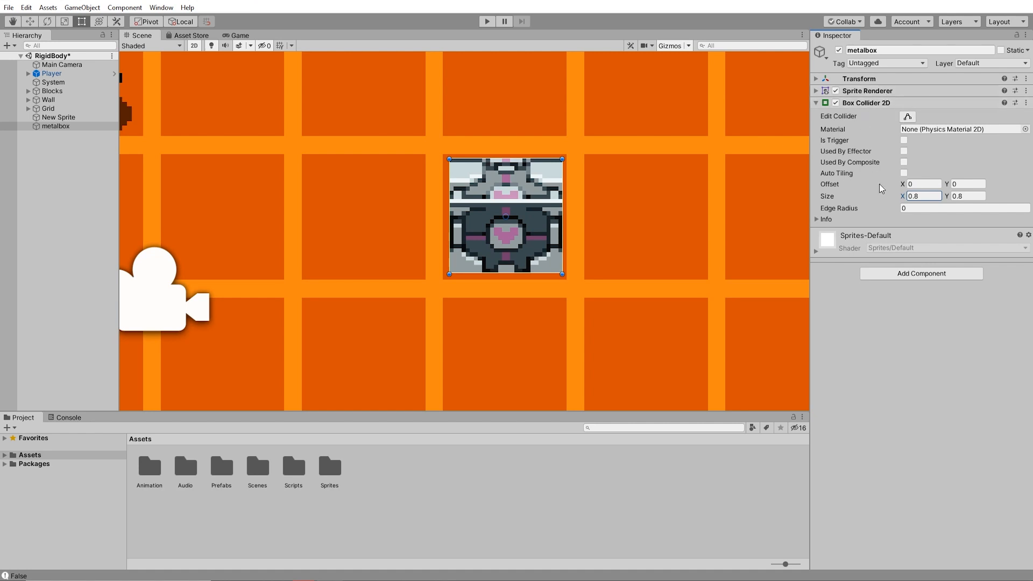
left_click_drag(908, 203, 941, 179)
left_click(947, 185)
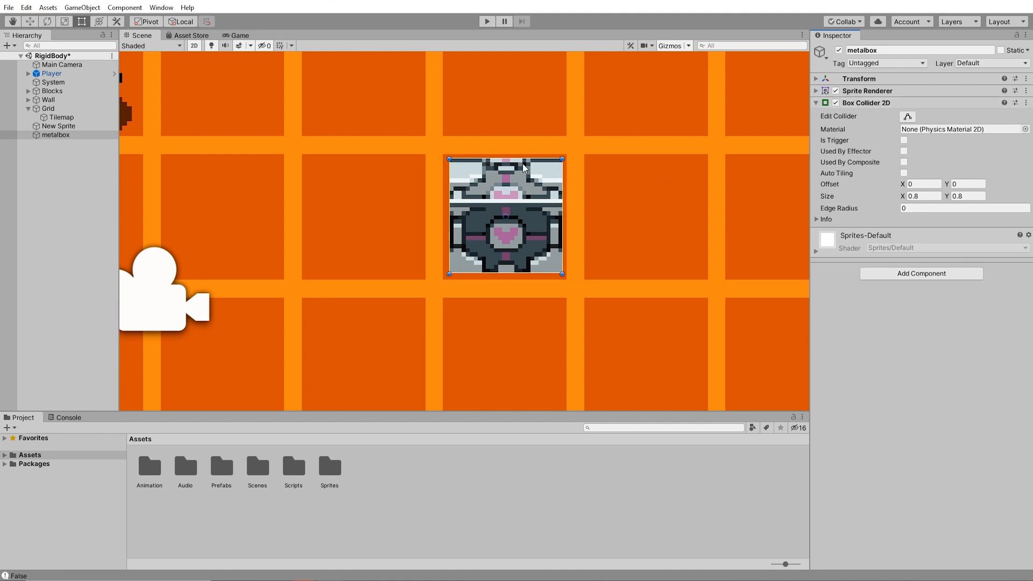
- Run the game, walk the player into the metal box from several sides, and stop play mode
left_click(487, 21)
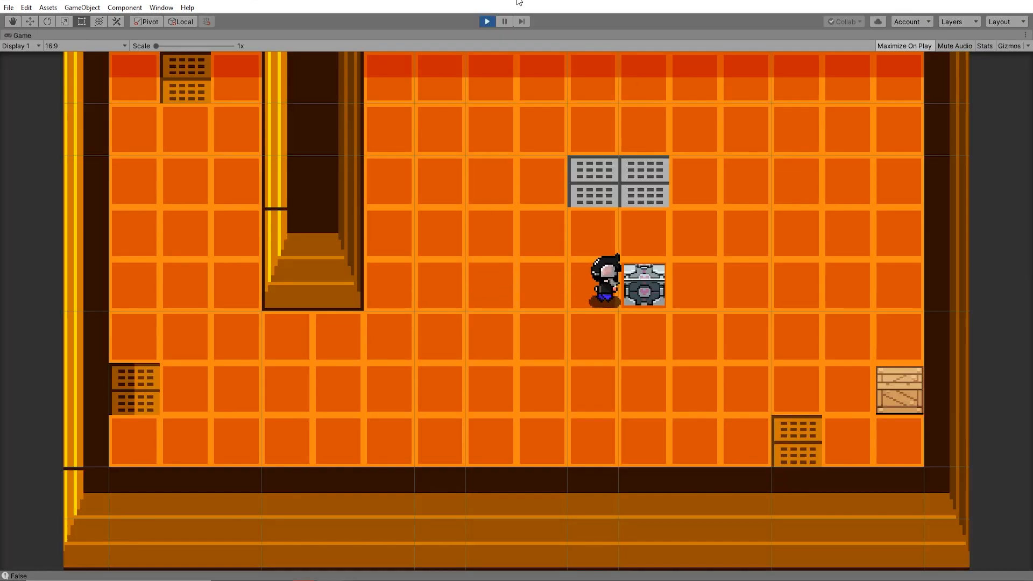
key("w")
key("a")
key("s")
key("d")
key("w")
key("w")
key("a")
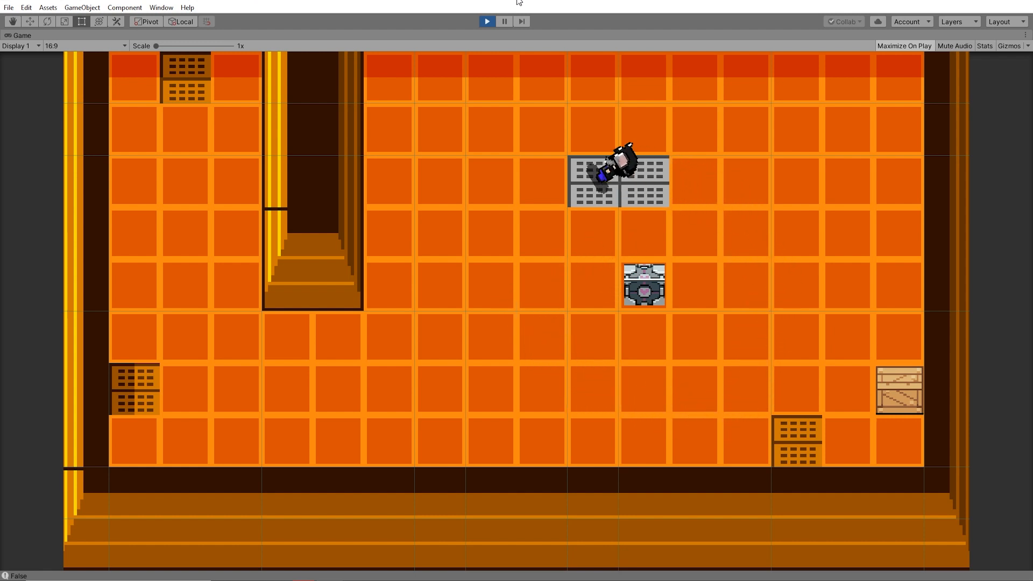
key("s")
key("s")
key("d")
key("w")
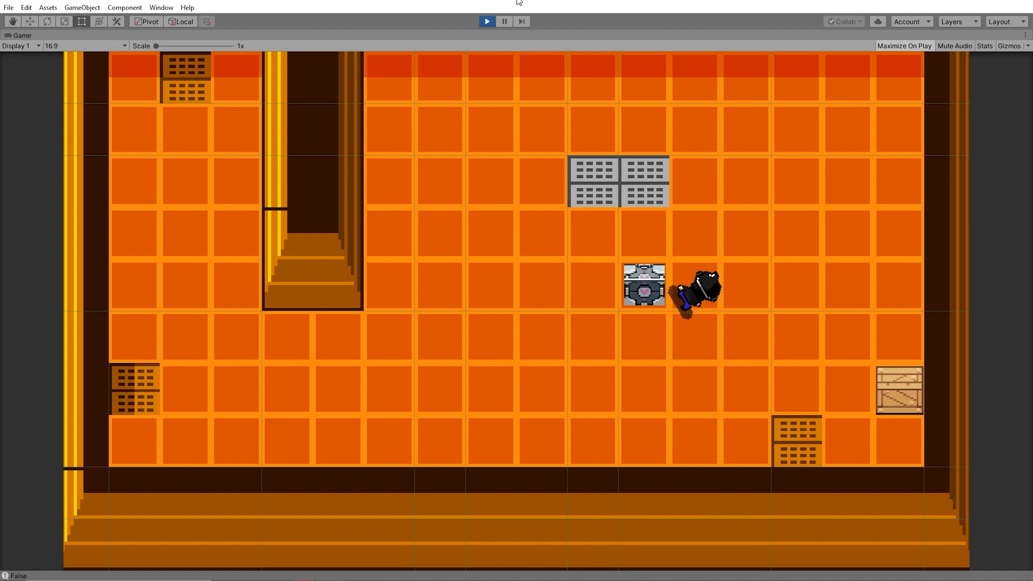
key("ctrl+p")
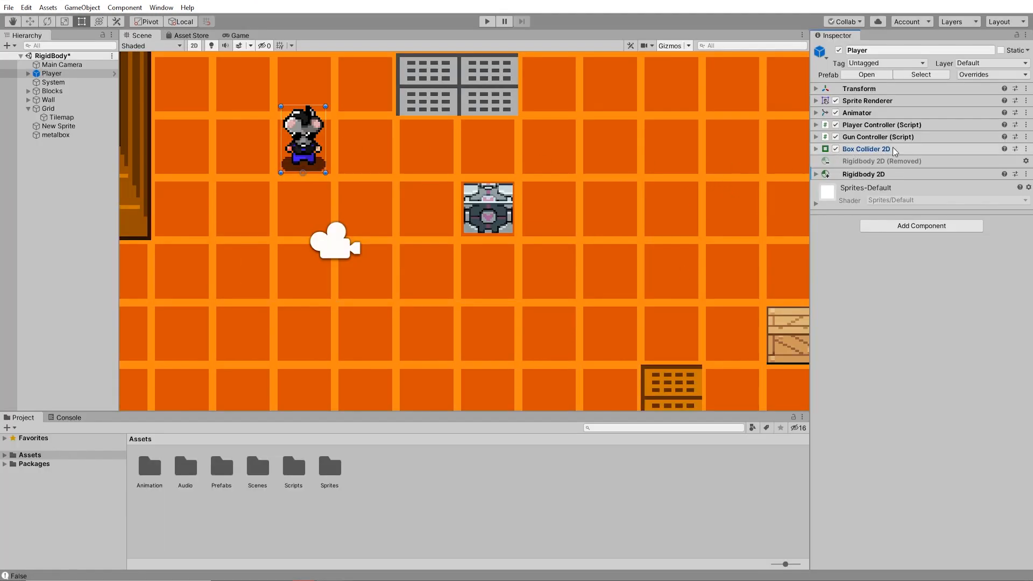
- Remove the Box Collider 2D and Rigidbody 2D components from the Player
key("f")
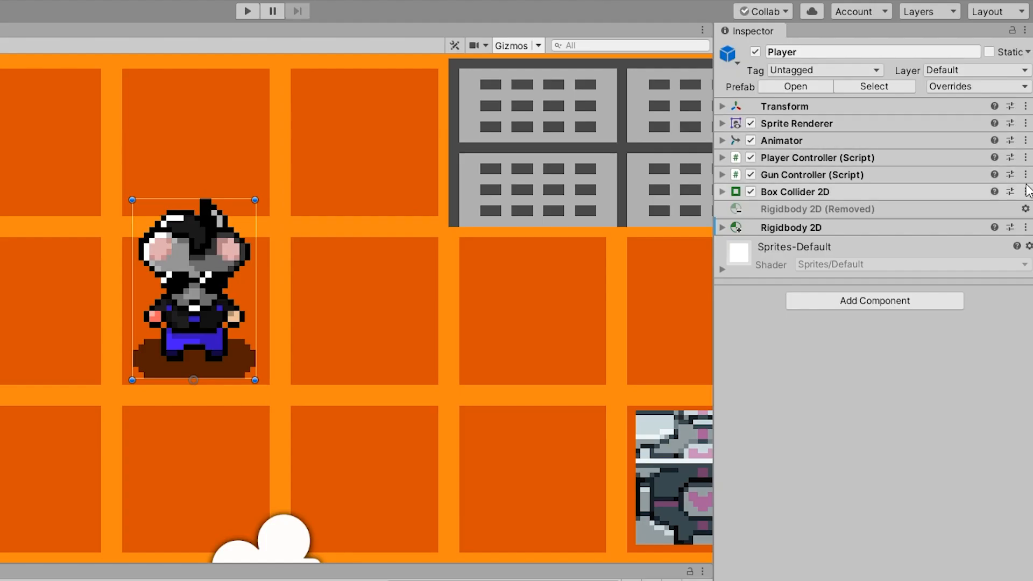
left_click(1026, 149)
left_click(958, 246)
left_click(1027, 228)
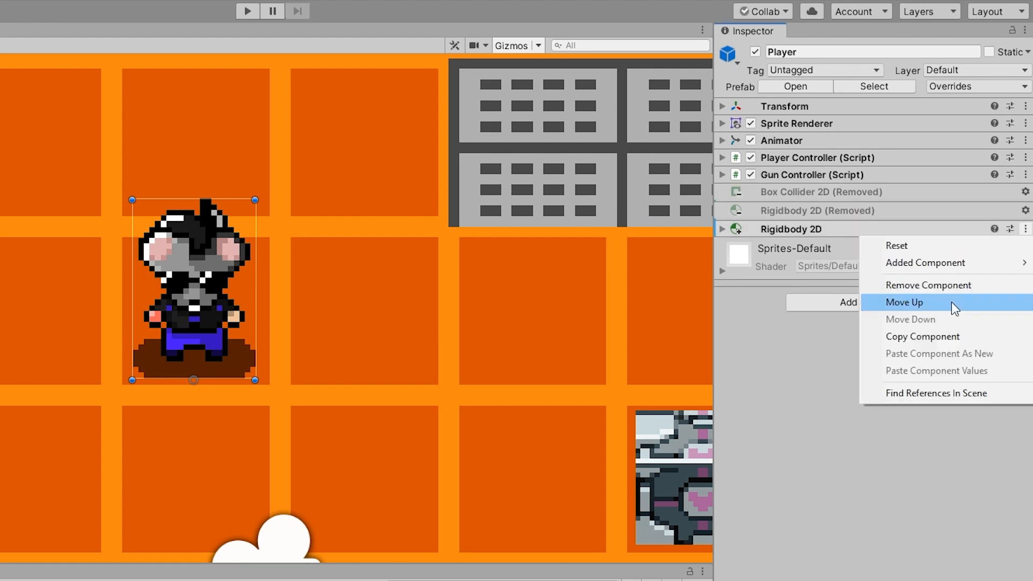
left_click(915, 282)
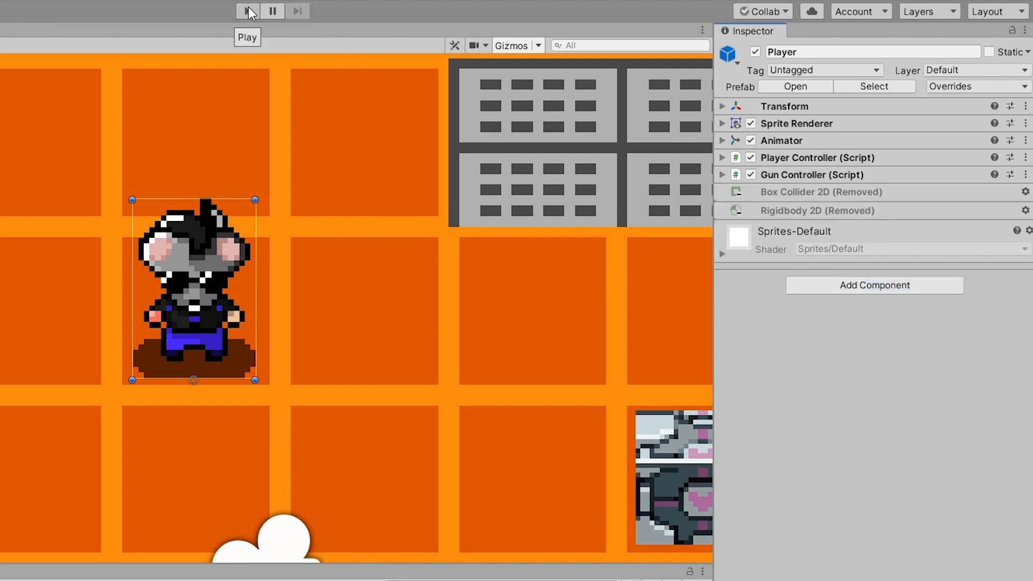
- Run the game and walk the player across the metal box without its physics components
left_click(248, 10)
key("d")
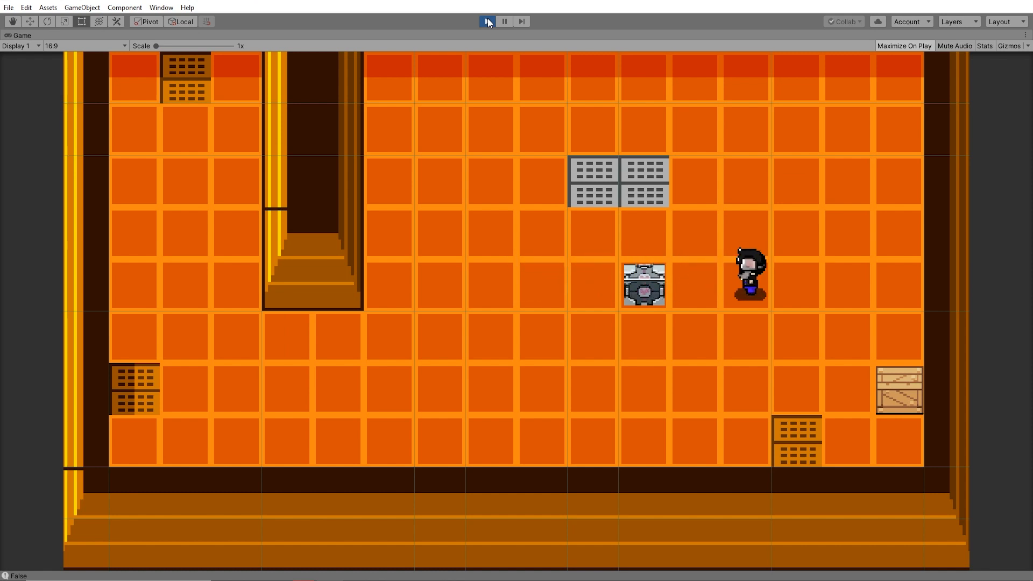
key("w")
key("d")
key("s")
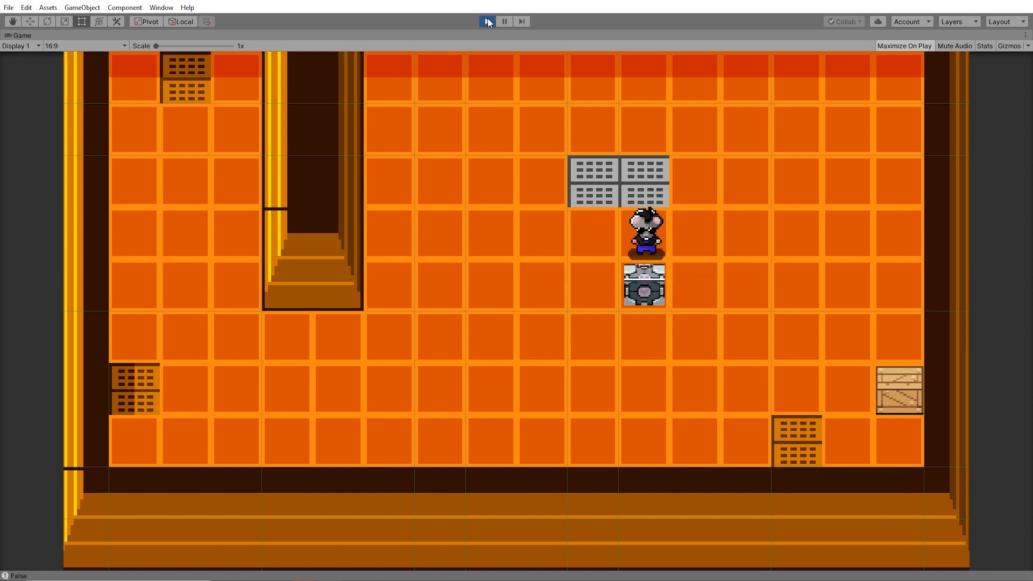
key("w")
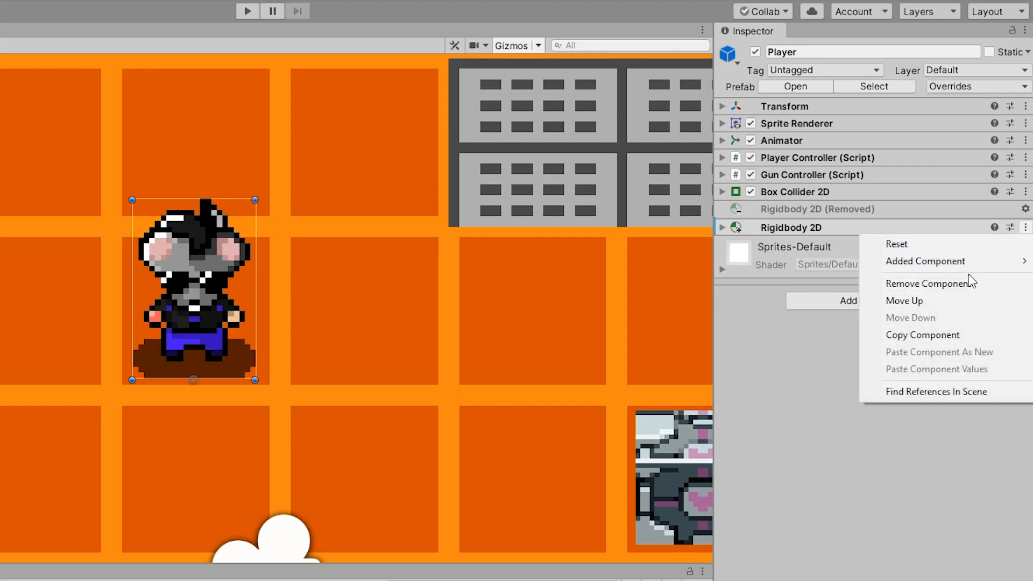
- Restore the Player's Box Collider 2D and test movement against the metal box in play mode
left_click(924, 282)
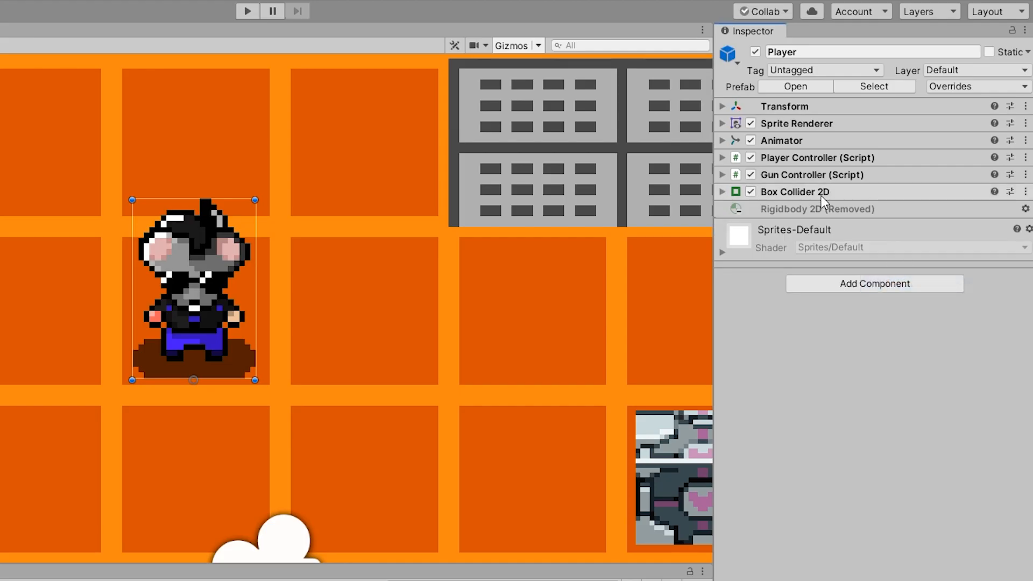
left_click(643, 430)
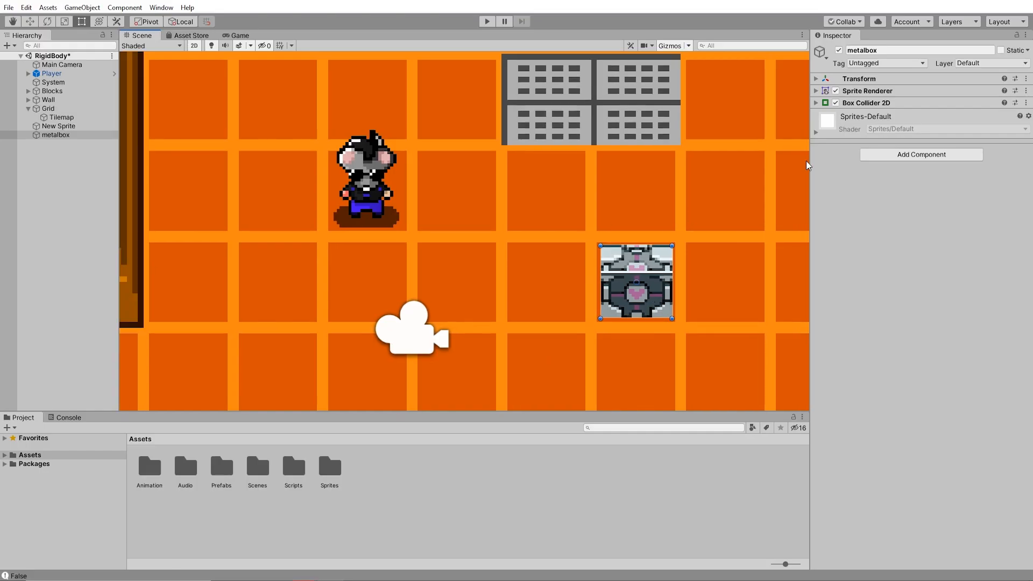
left_click(376, 171)
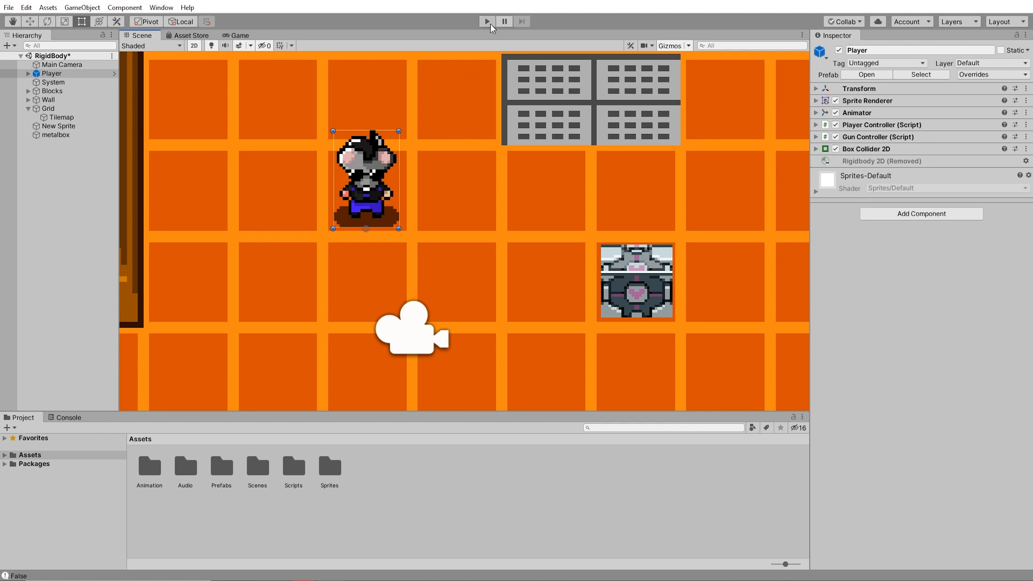
left_click(488, 21)
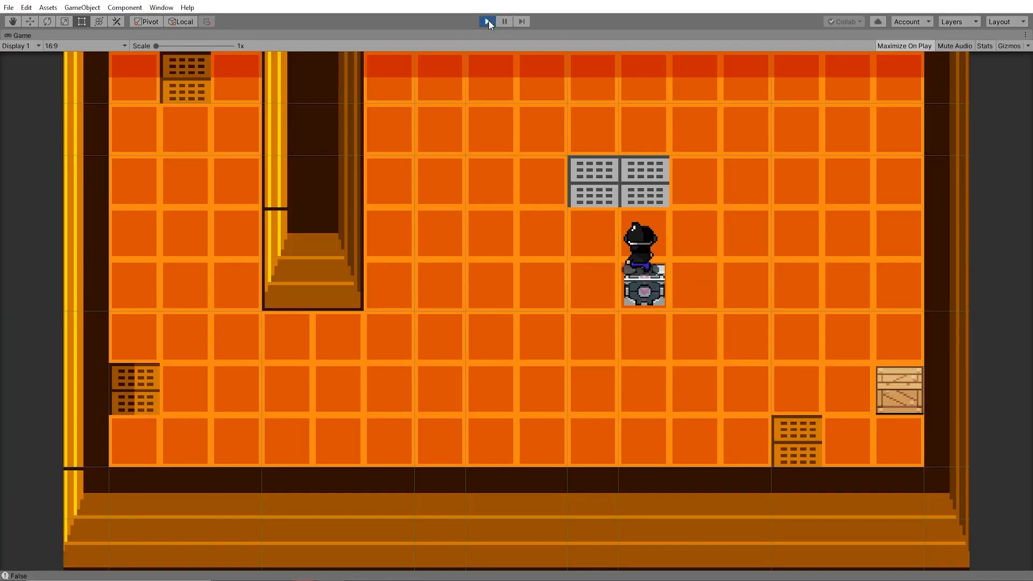
left_click(488, 22)
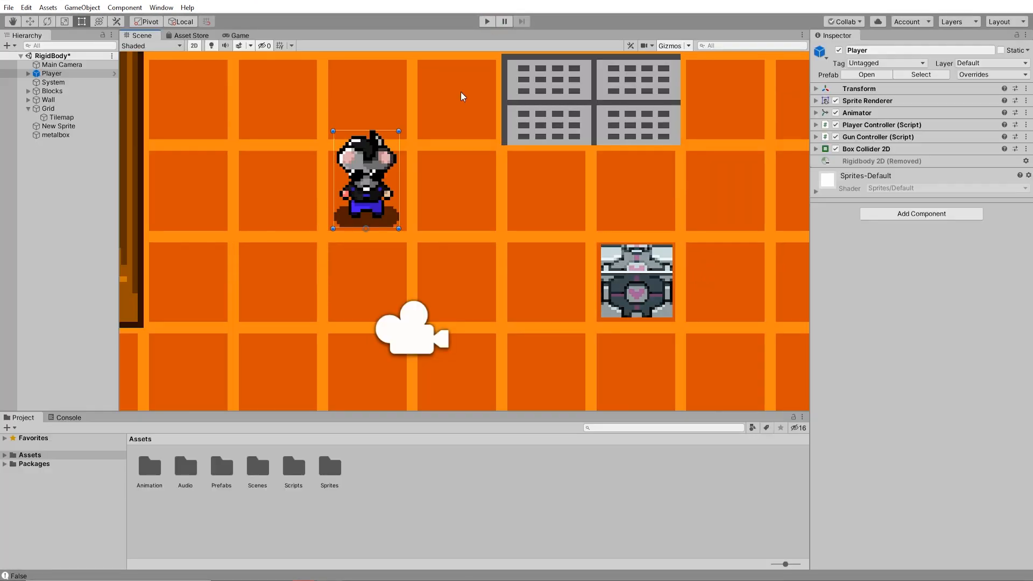
- Add a Rigidbody 2D component to the Player and expand its settings
left_click(330, 187)
left_click(360, 183)
left_click(629, 289)
left_click(369, 161)
left_click(875, 215)
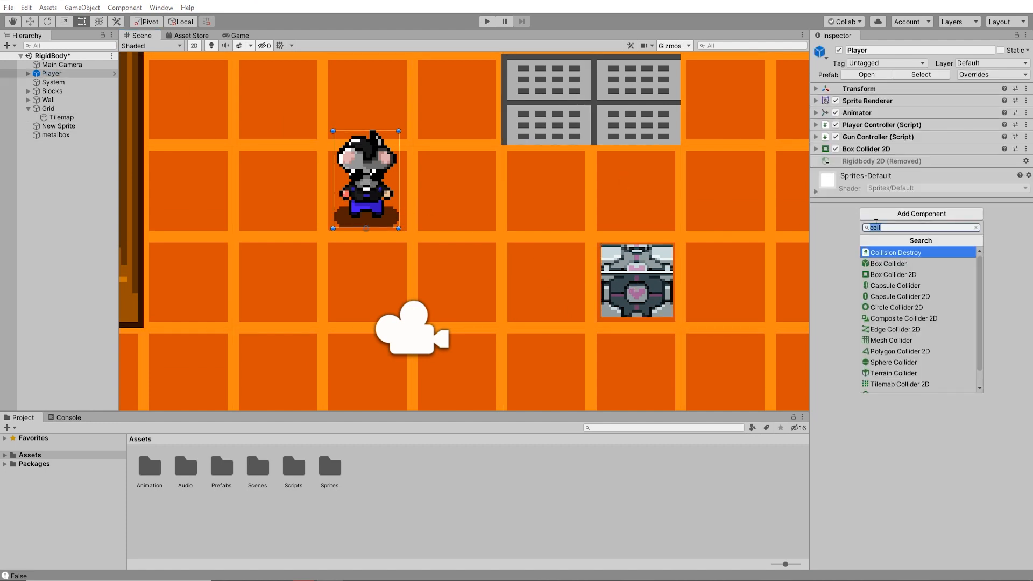
type("rig")
key("Down")
key("Return")
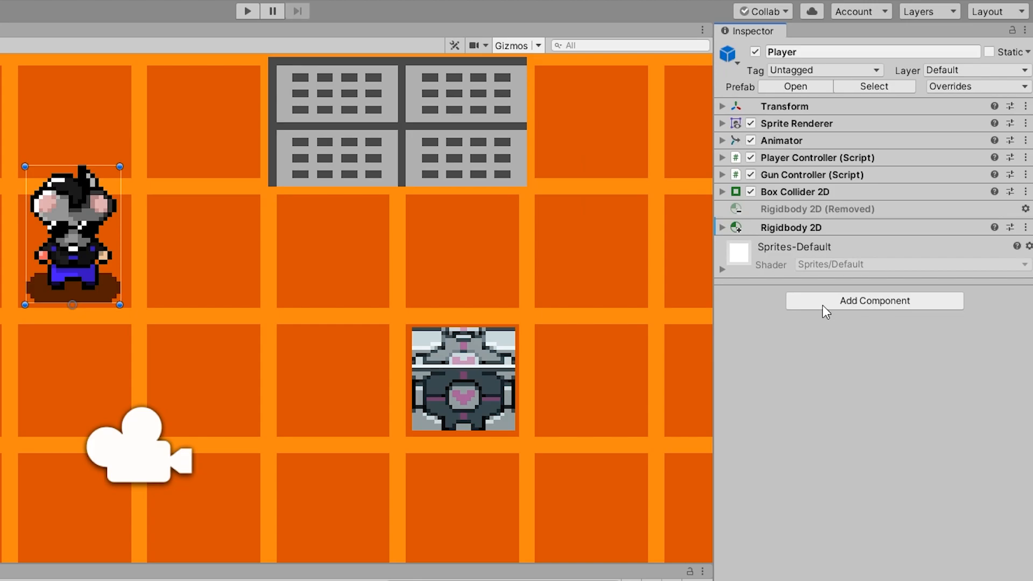
left_click(817, 175)
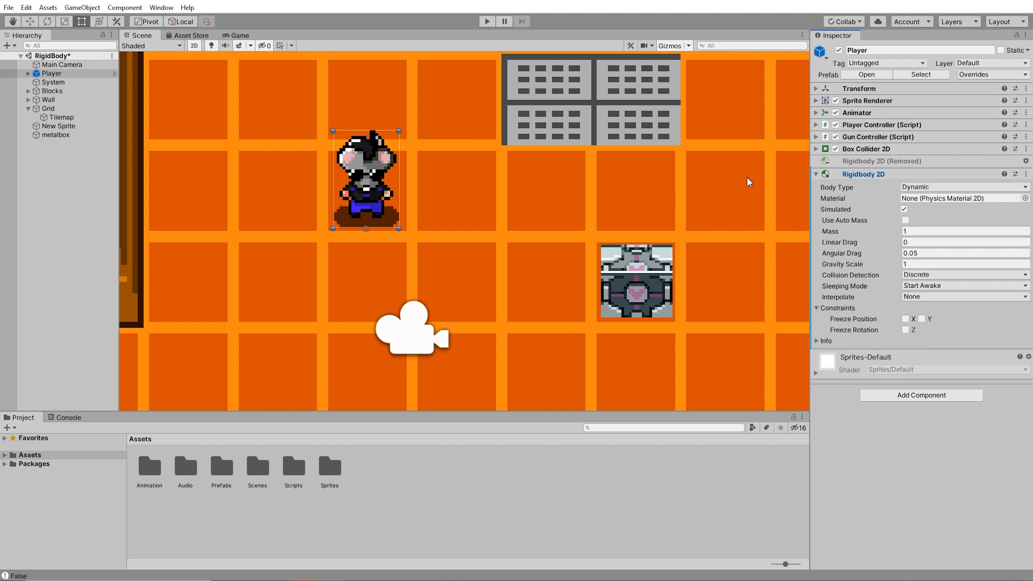
- Try the Static body type on the Player's Rigidbody 2D
left_click(920, 186)
left_click(917, 198)
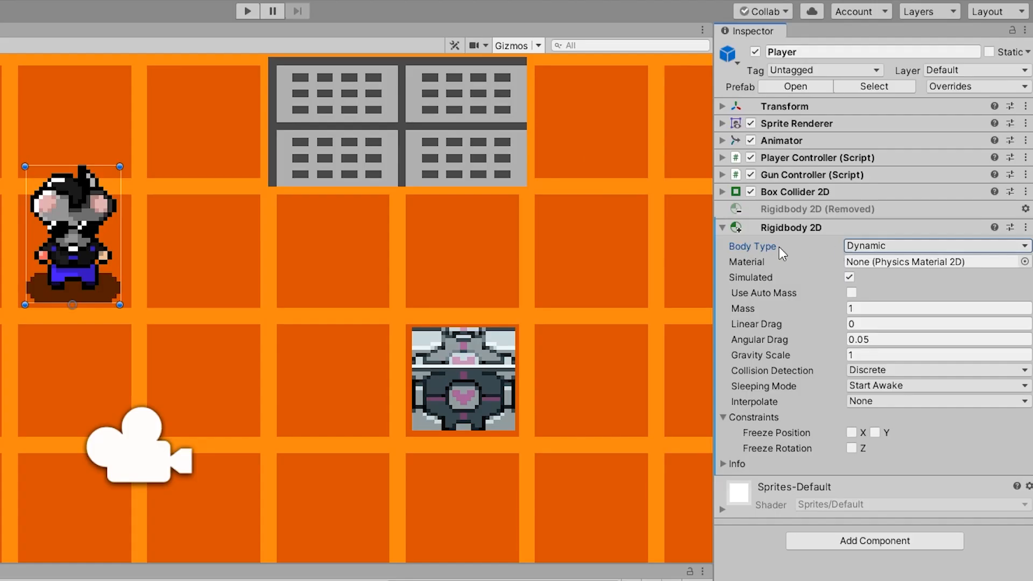
left_click(889, 246)
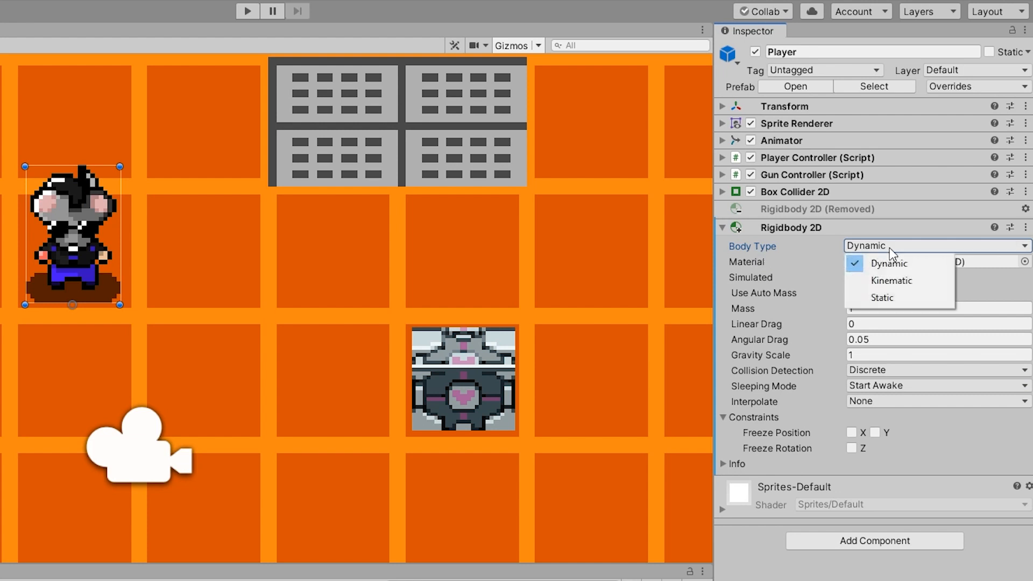
left_click(919, 300)
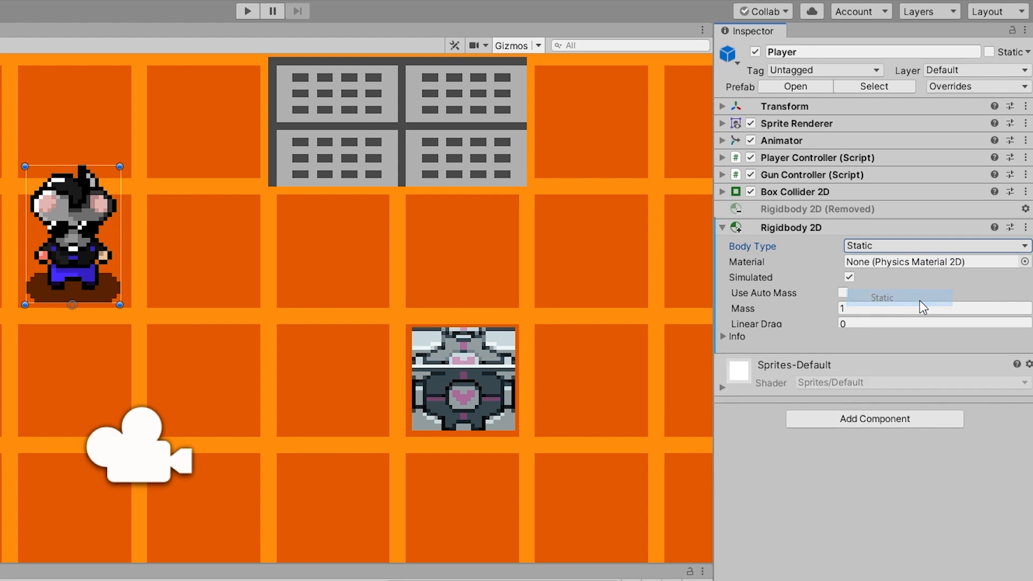
key("ctrl+z")
left_click(873, 249)
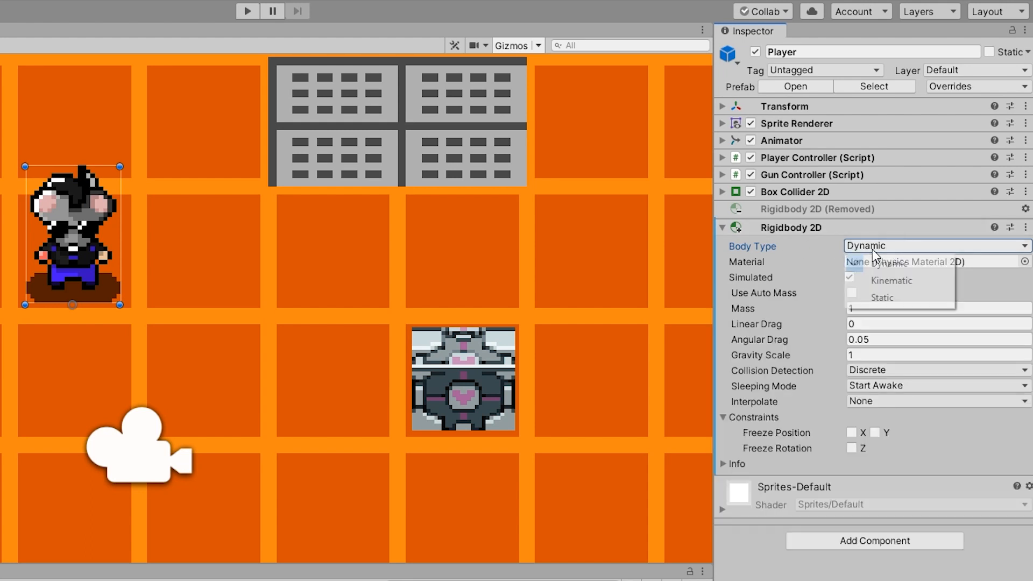
left_click(892, 297)
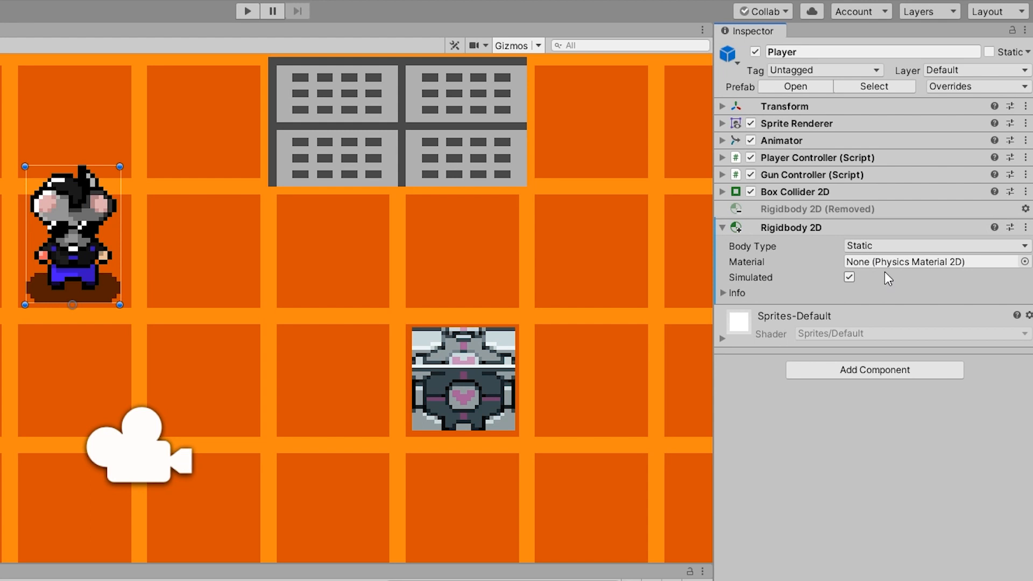
- Switch the Player's Rigidbody 2D body type to Kinematic and back to Dynamic
left_click(886, 246)
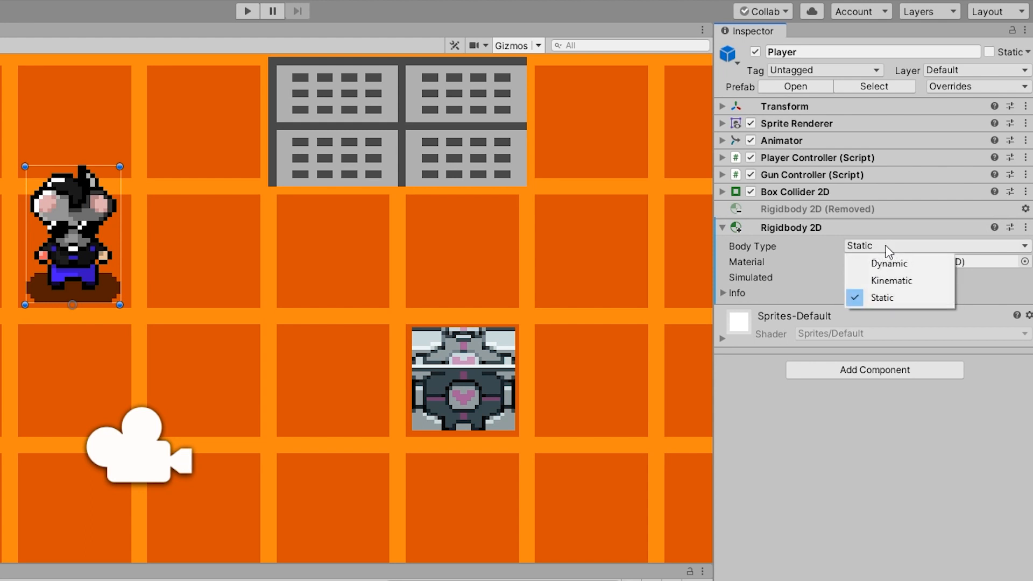
left_click(909, 286)
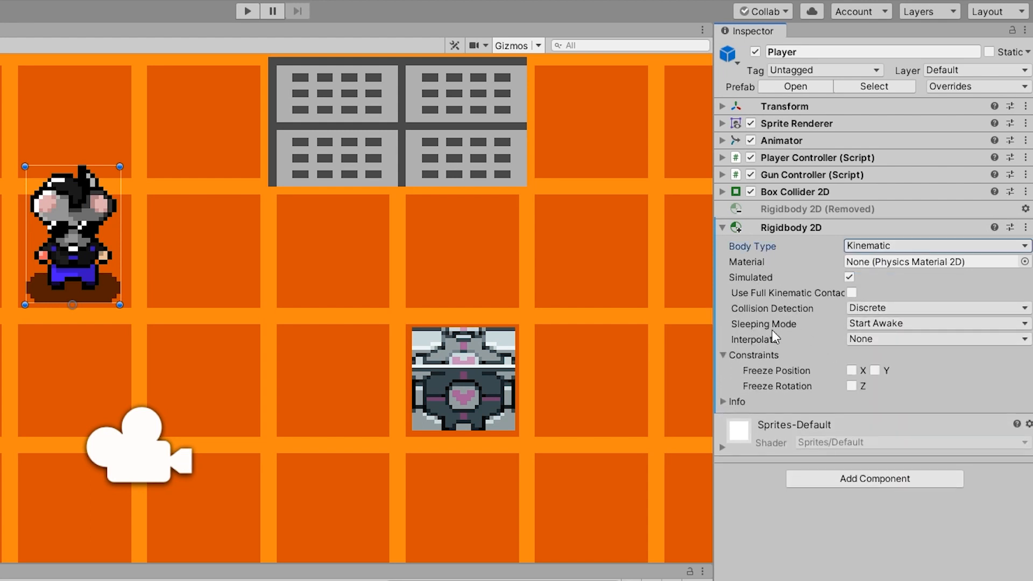
left_click(883, 246)
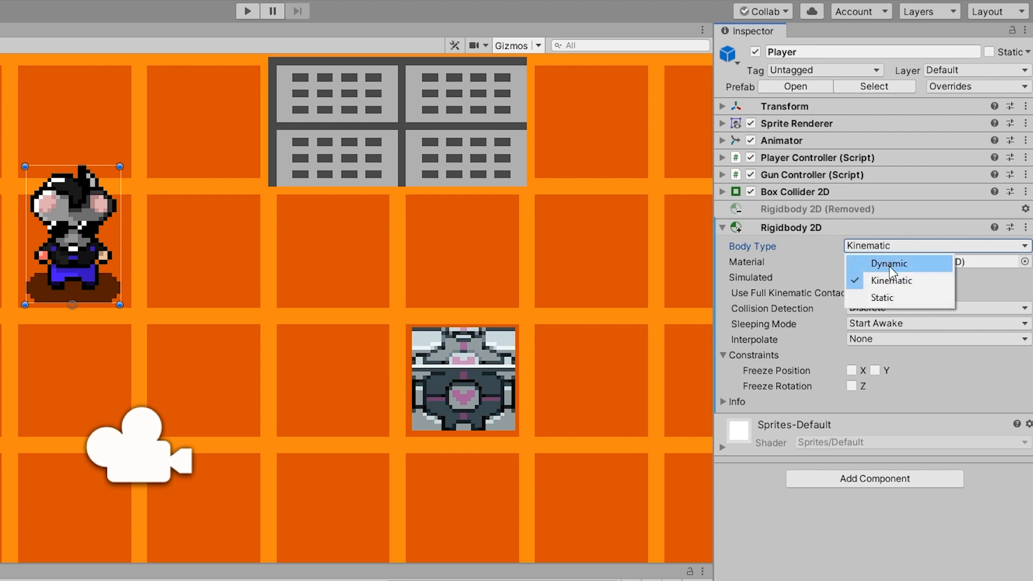
left_click(888, 263)
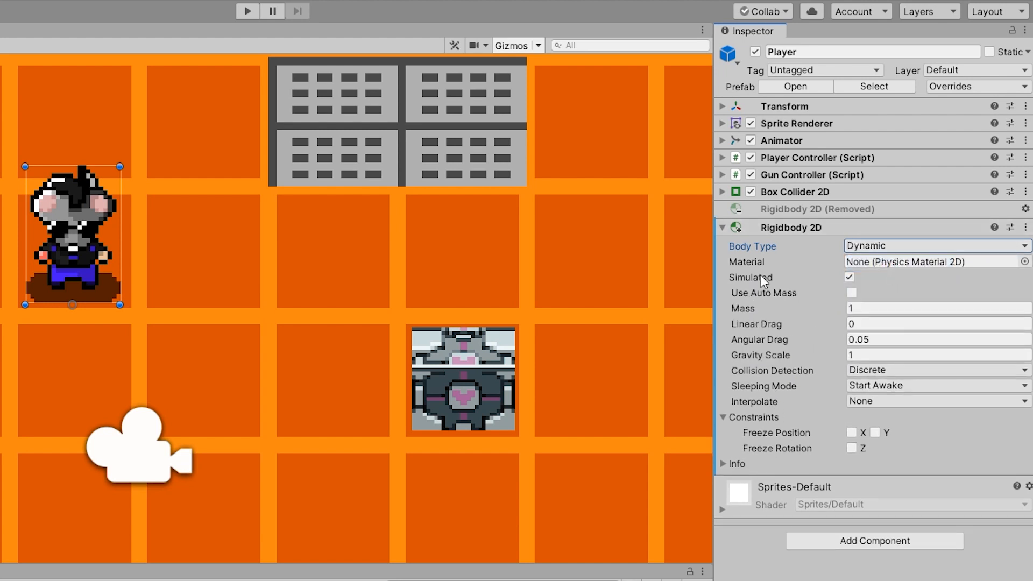
mouse_move(781, 269)
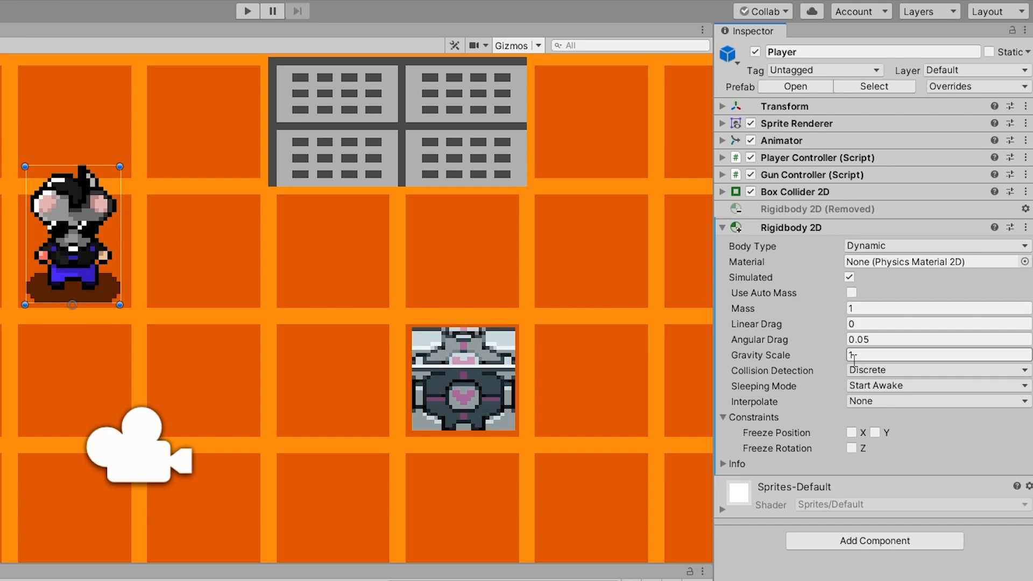
- Run the game with the Dynamic body, set the Player's Gravity Scale to 0, and run it again
left_click(248, 12)
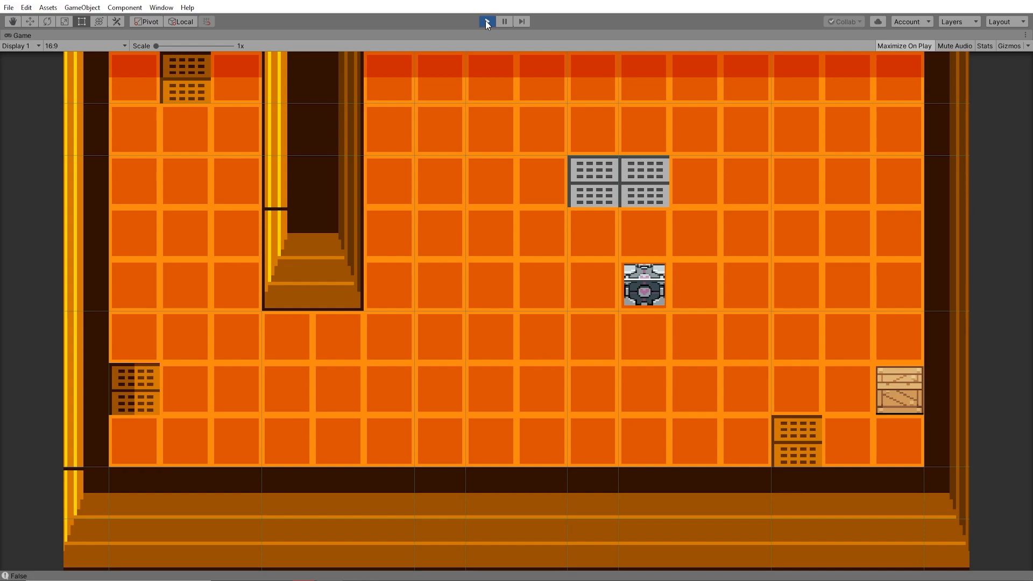
left_click(486, 21)
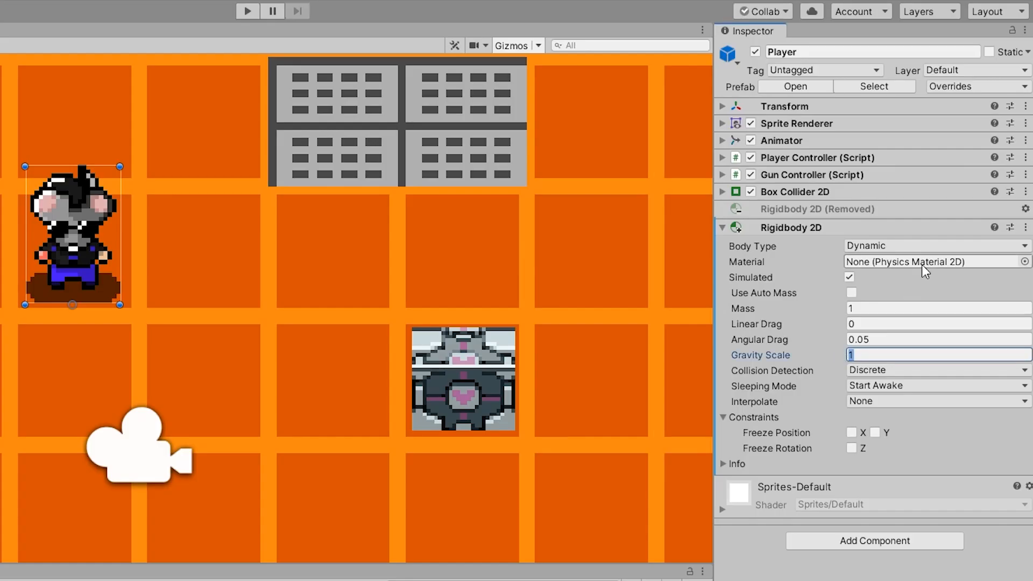
type("0")
left_click(248, 12)
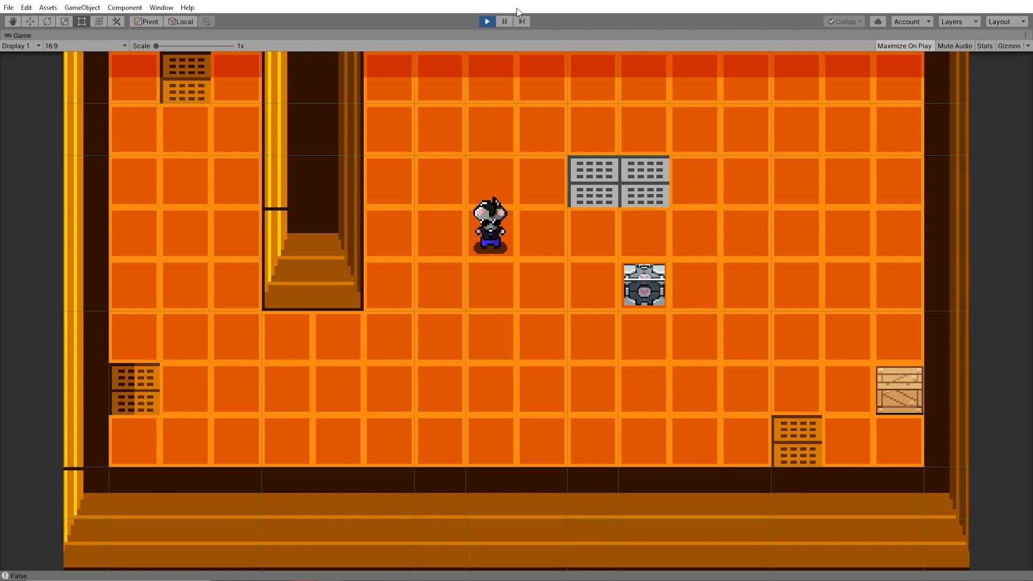
left_click(487, 21)
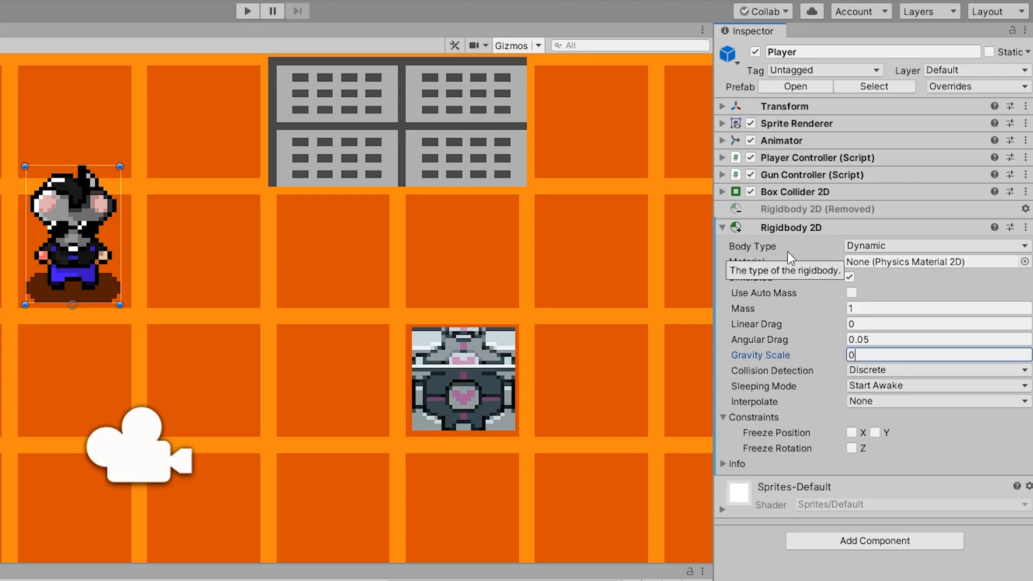
- Set the Player's Gravity Scale to 0.2 and test it briefly in play mode
type(".2")
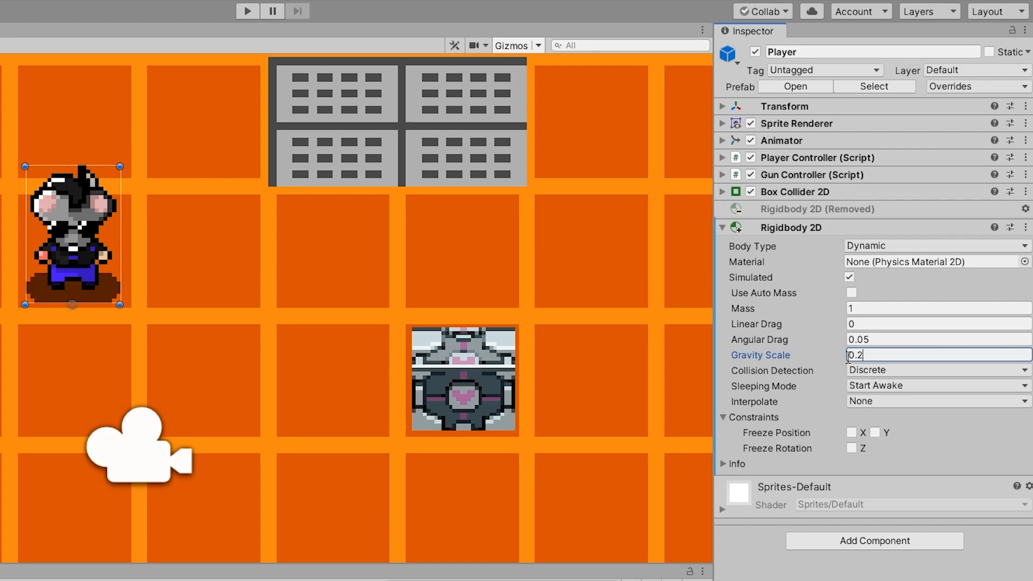
key("ctrl+p")
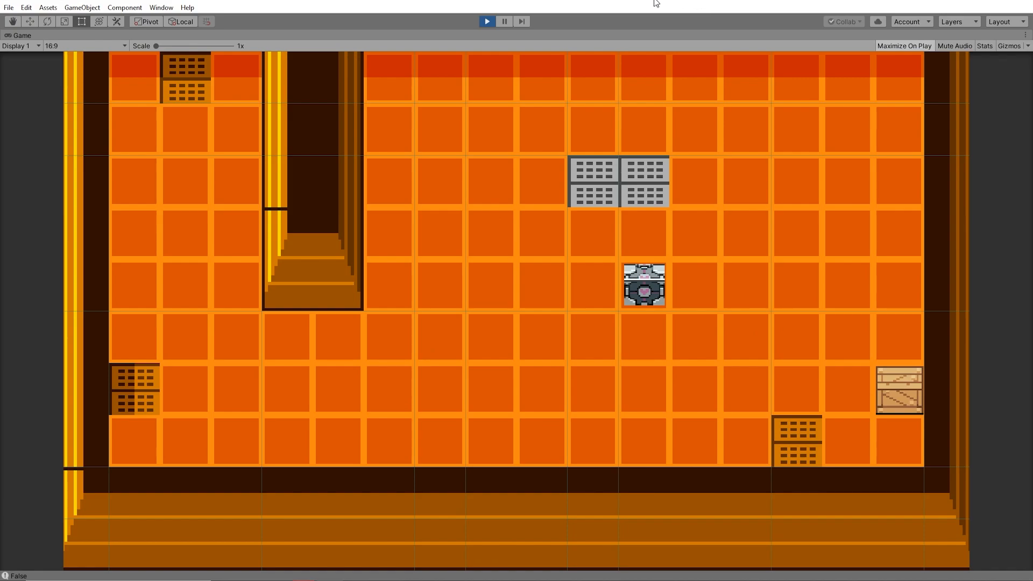
key("ctrl+p")
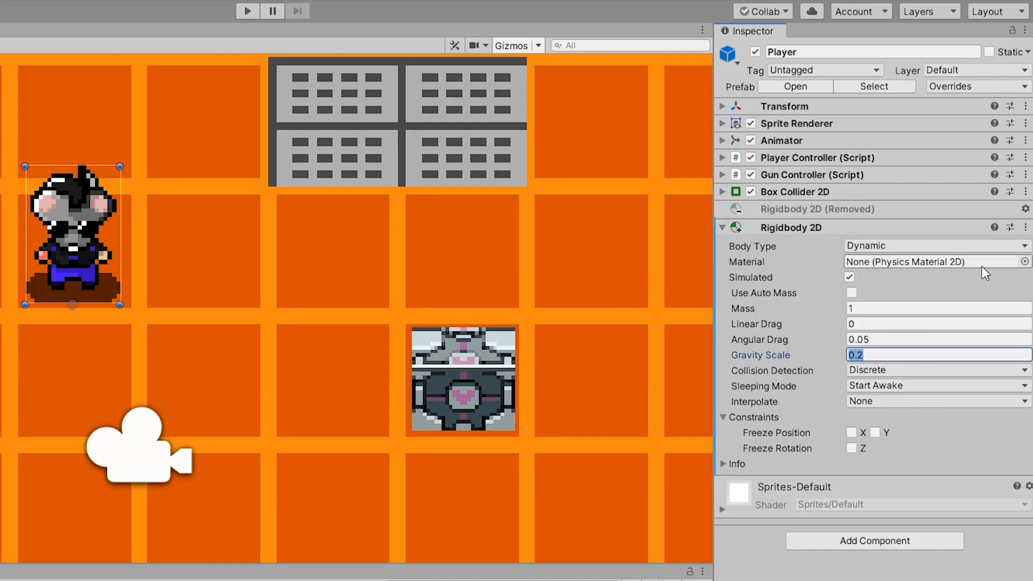
- Set the Player's Gravity Scale to -1 and test the reversed gravity in play mode
type("-1")
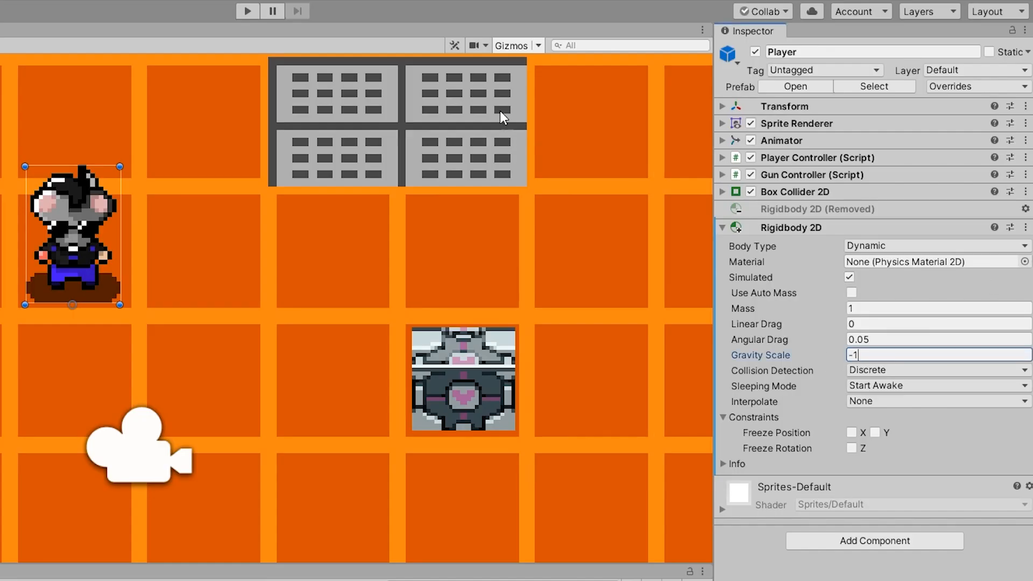
left_click(248, 11)
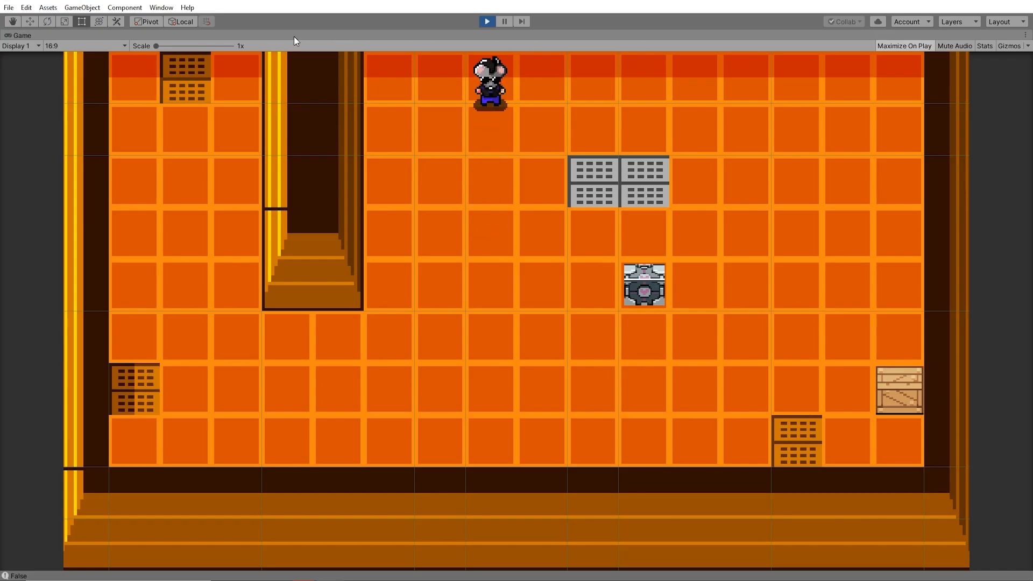
left_click(490, 22)
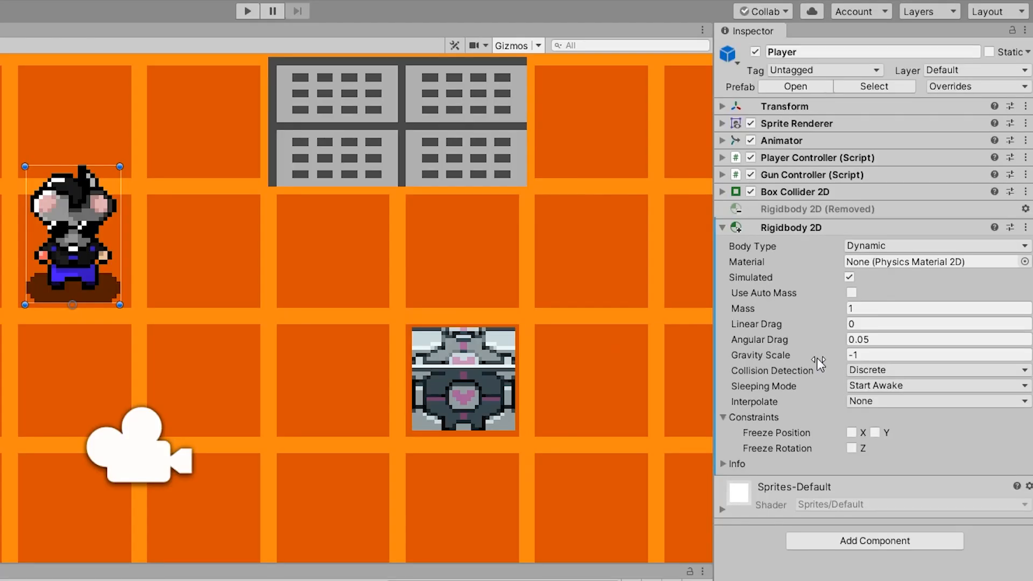
- Set the Player's Gravity Scale to 1, disable Simulated on the Rigidbody 2D, and run the game
left_click(796, 357)
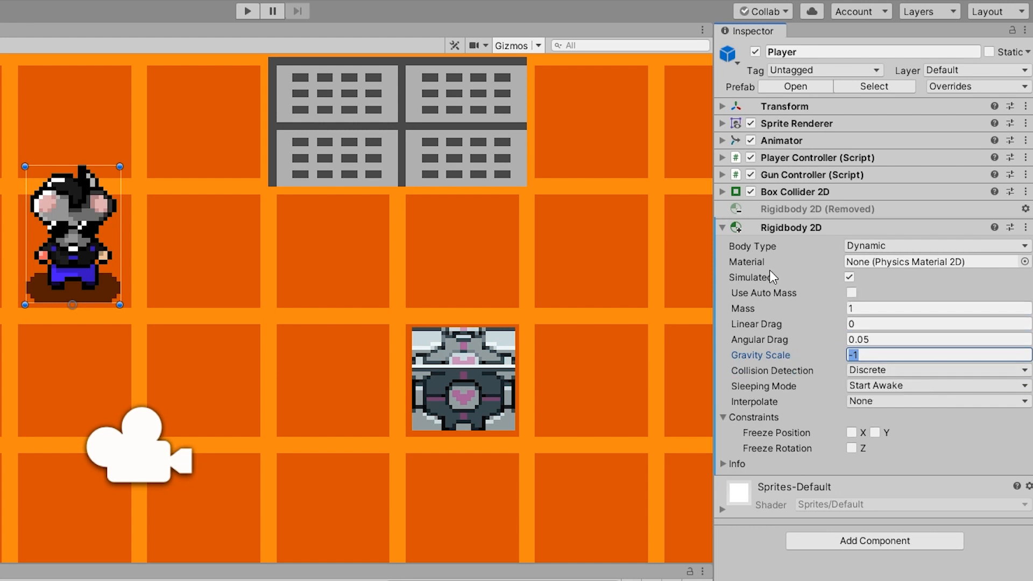
type("1")
left_click(850, 277)
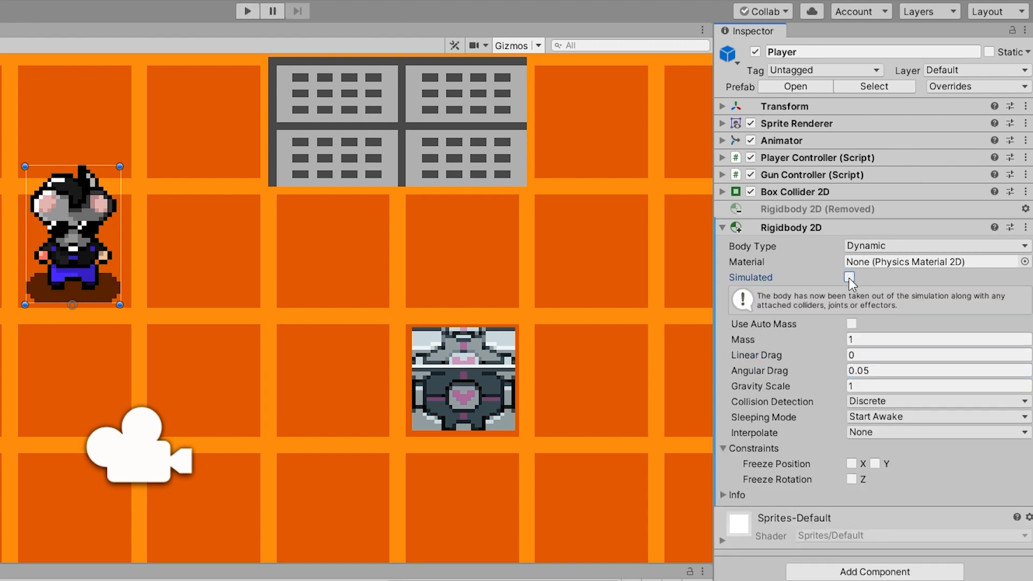
left_click(248, 11)
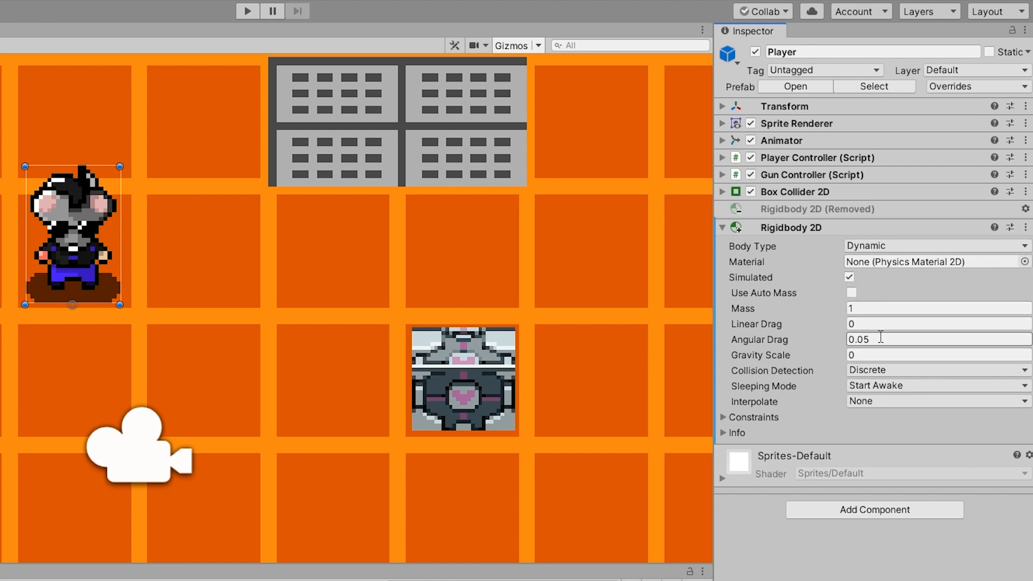
- Run the game with Simulated enabled and Gravity Scale 0, and walk the Player into and around the metal box
left_click(860, 354)
left_click(248, 11)
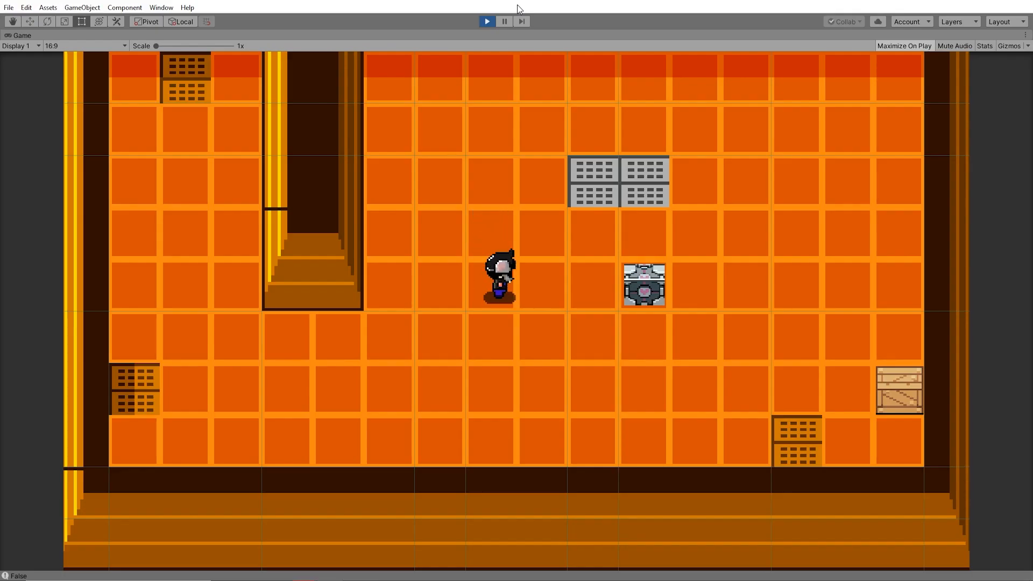
key("Down")
key("Right")
key("Up")
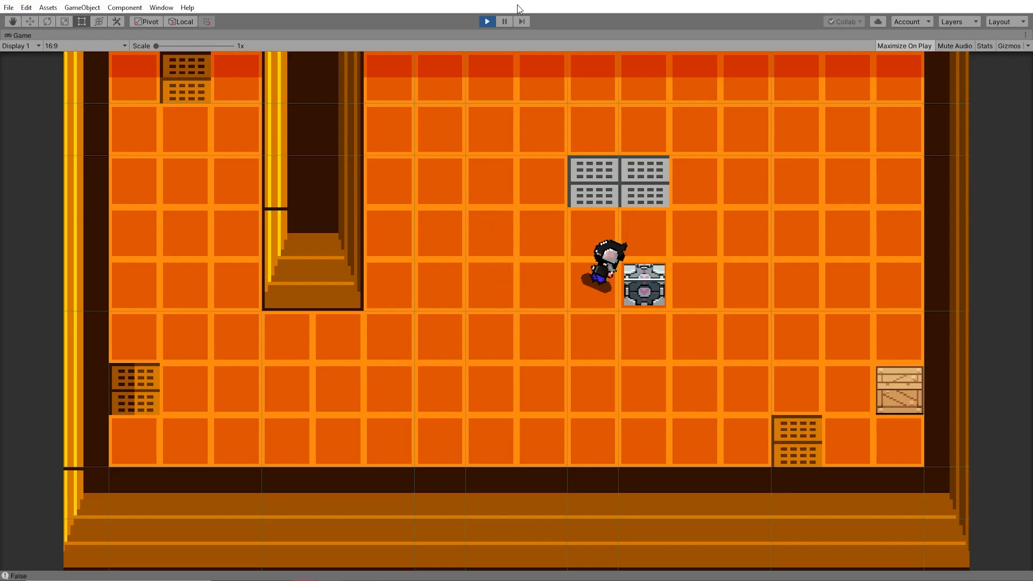
key("Up")
key("Down")
key("Up")
key("Right")
key("Up")
key("Right")
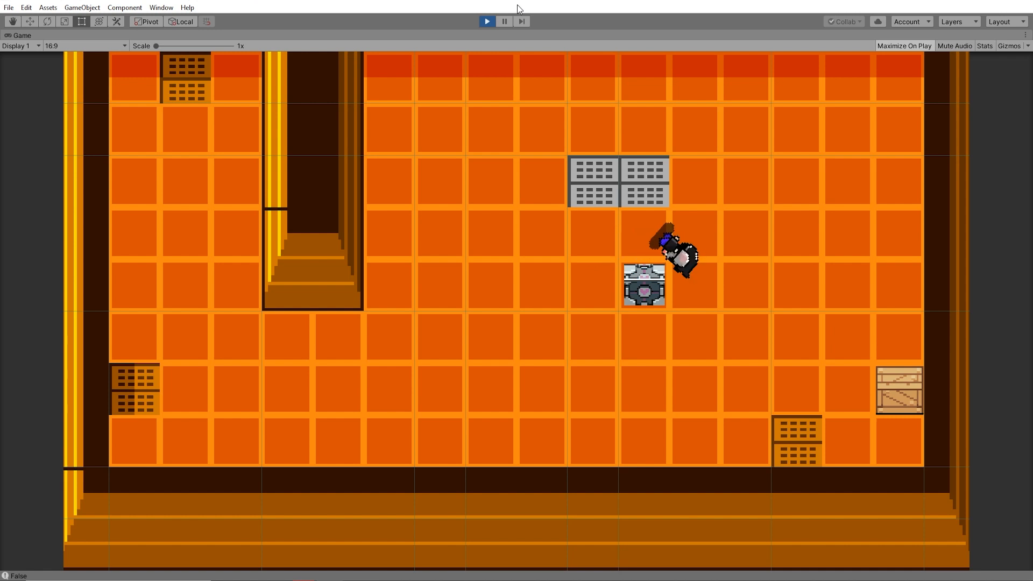
- Walk the Player around the area between the metal box and the far wall, and end play mode
key("Left")
key("Up")
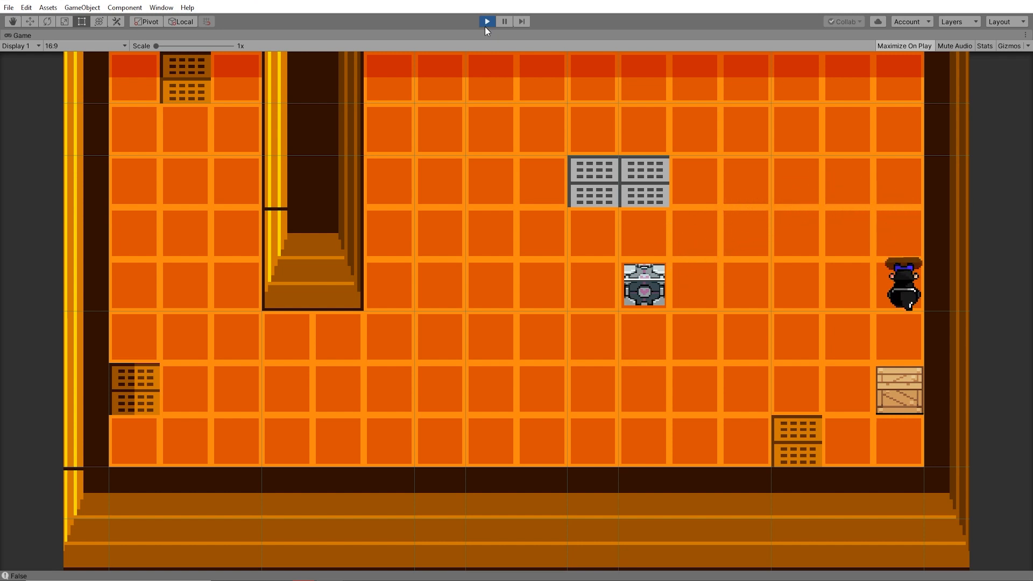
key("Down")
key("Left")
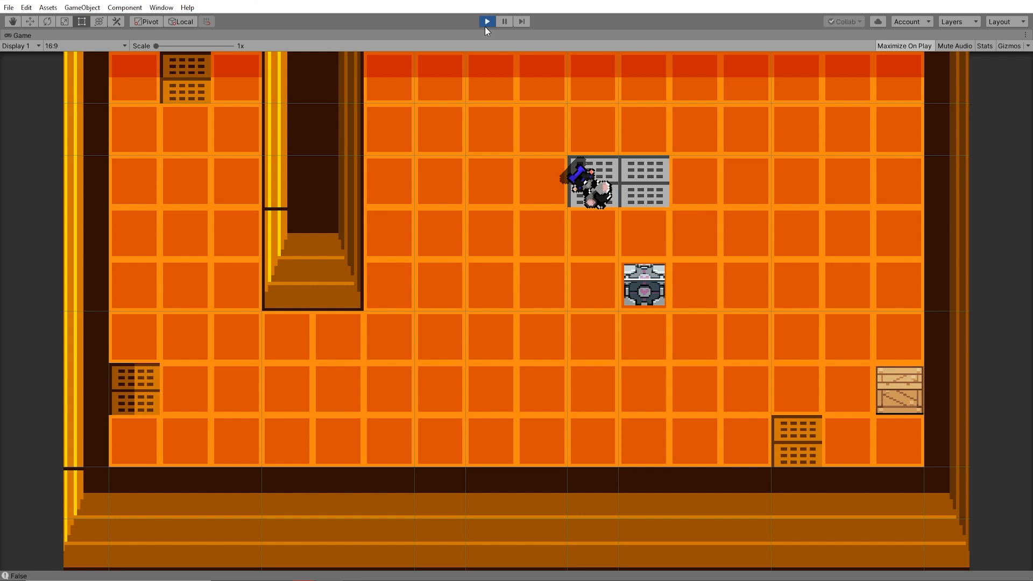
left_click(486, 25)
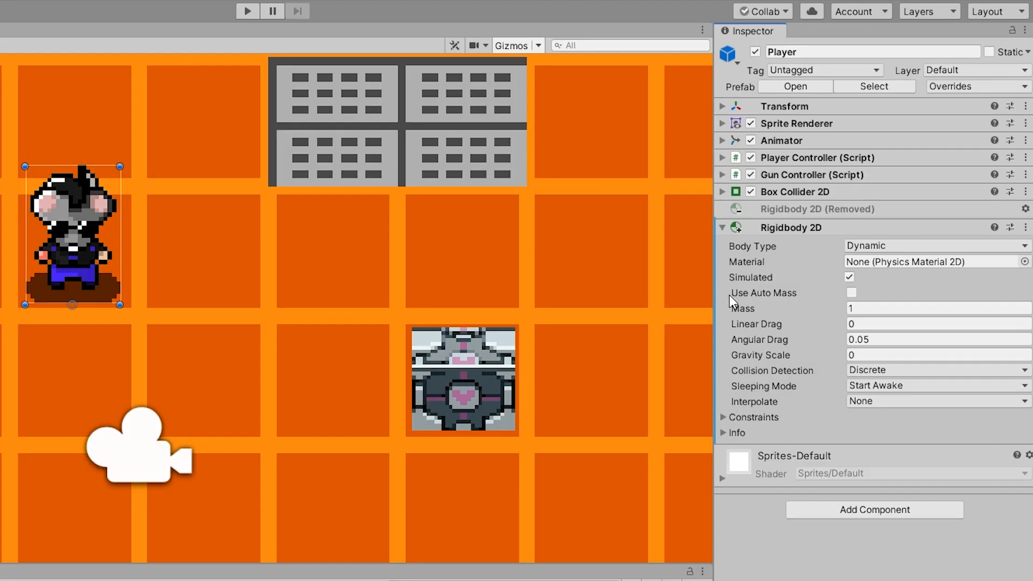
- Freeze the Player's Z rotation in the Rigidbody 2D constraints and test walking against the metal box in play mode
left_click(724, 418)
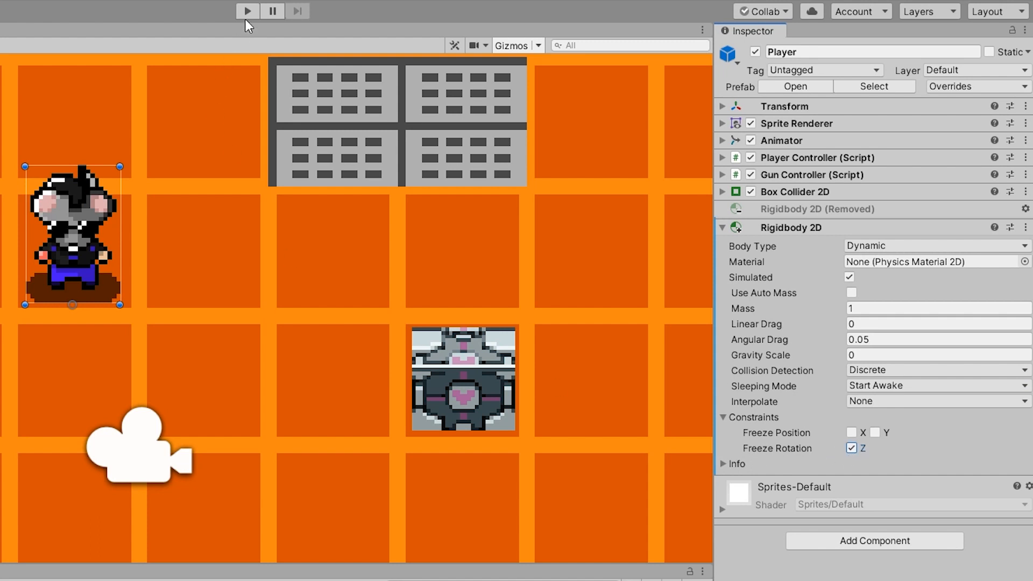
left_click(246, 11)
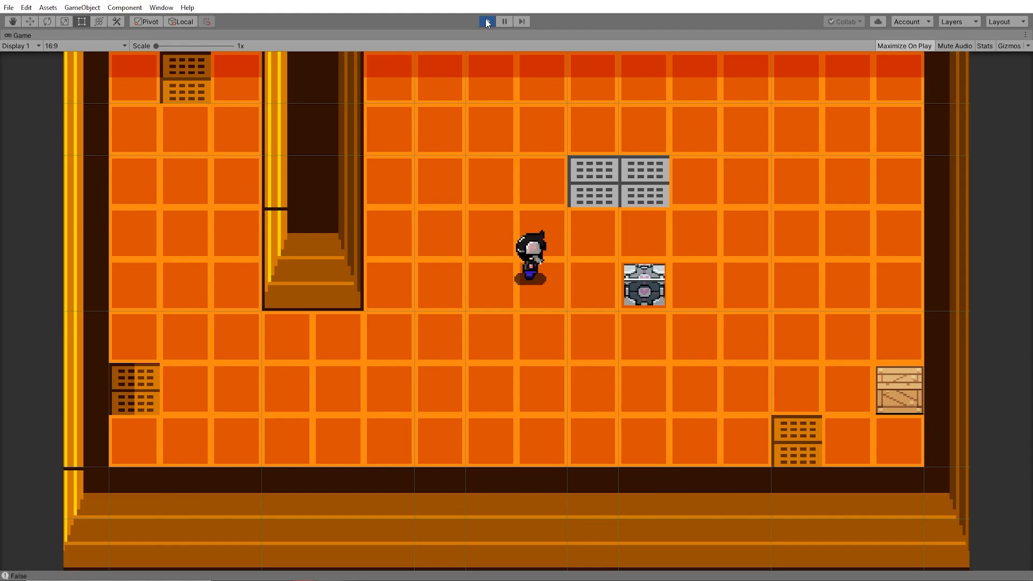
key("d")
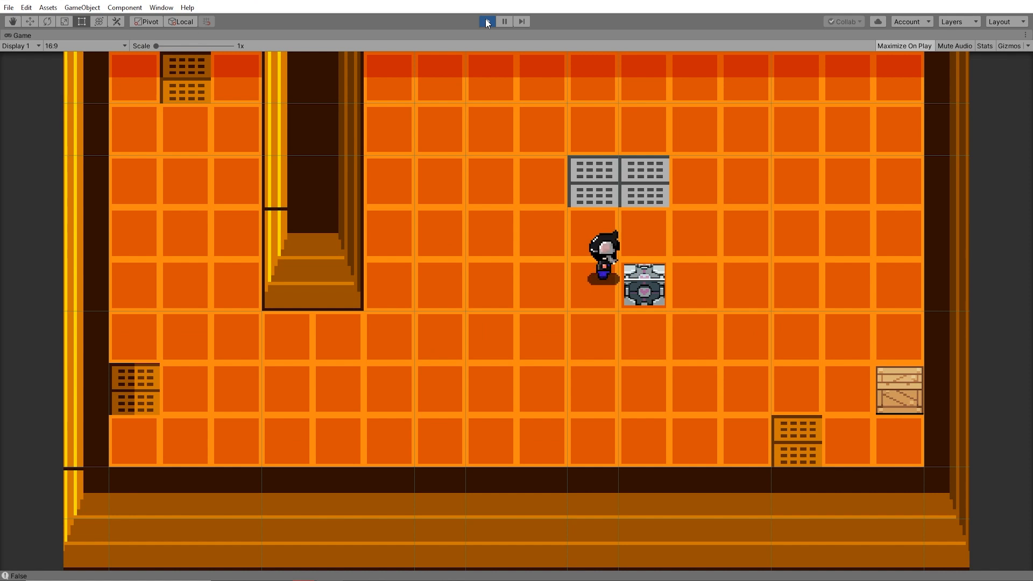
key("w")
key("a")
key("s")
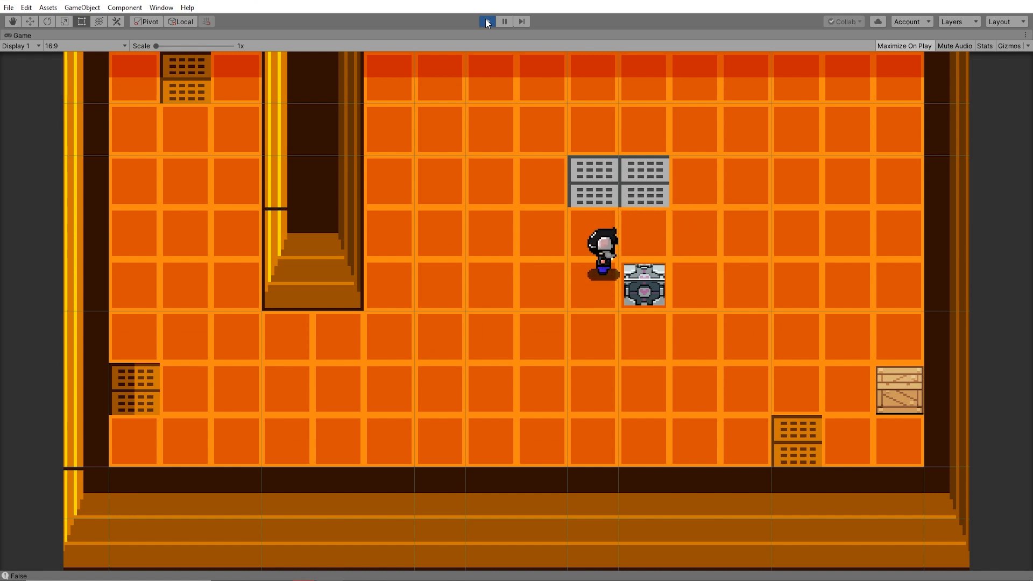
key("w")
key("d")
key("a")
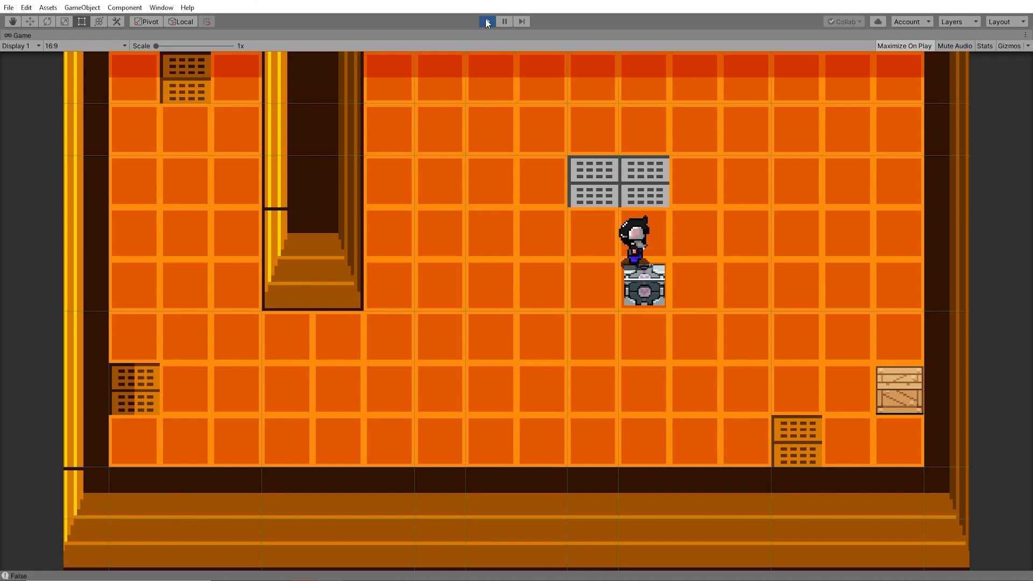
left_click(487, 21)
- Change the project's Physics 2D gravity Y to positive 9.81 and set the Player's Gravity Scale to 1
left_click(427, 212)
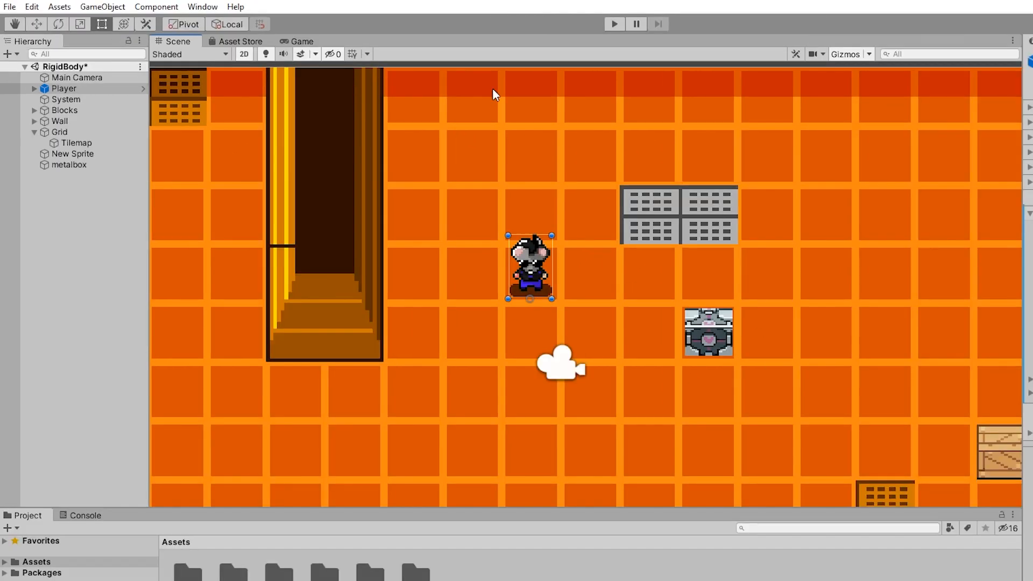
left_click(31, 7)
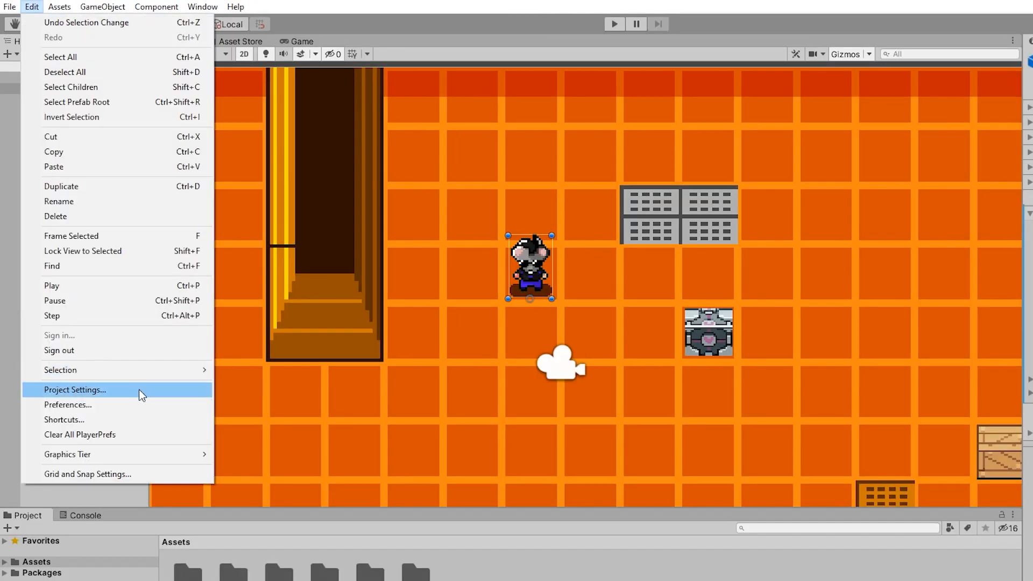
left_click(138, 389)
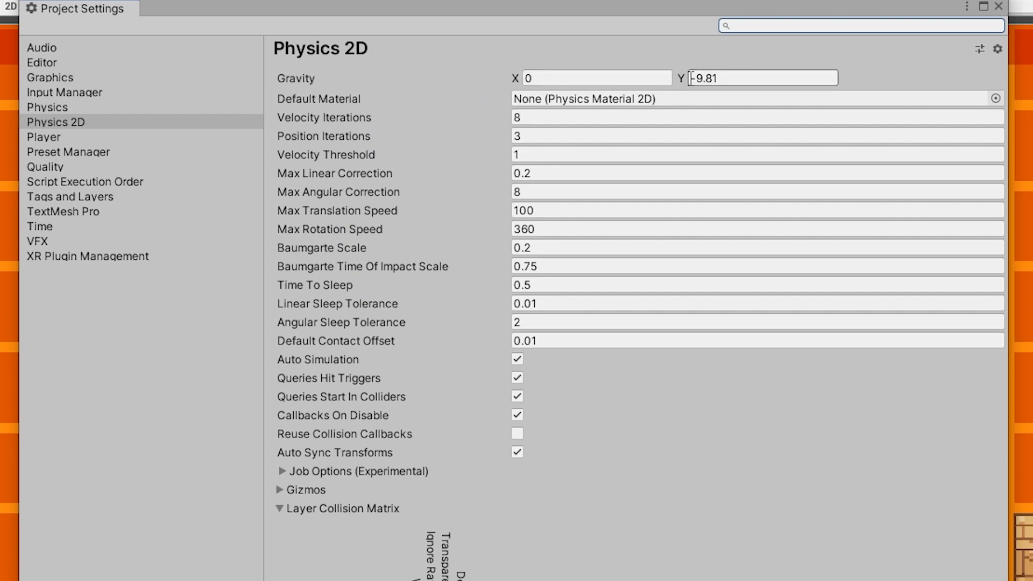
left_click_drag(699, 78, 672, 79)
key("BackSpace")
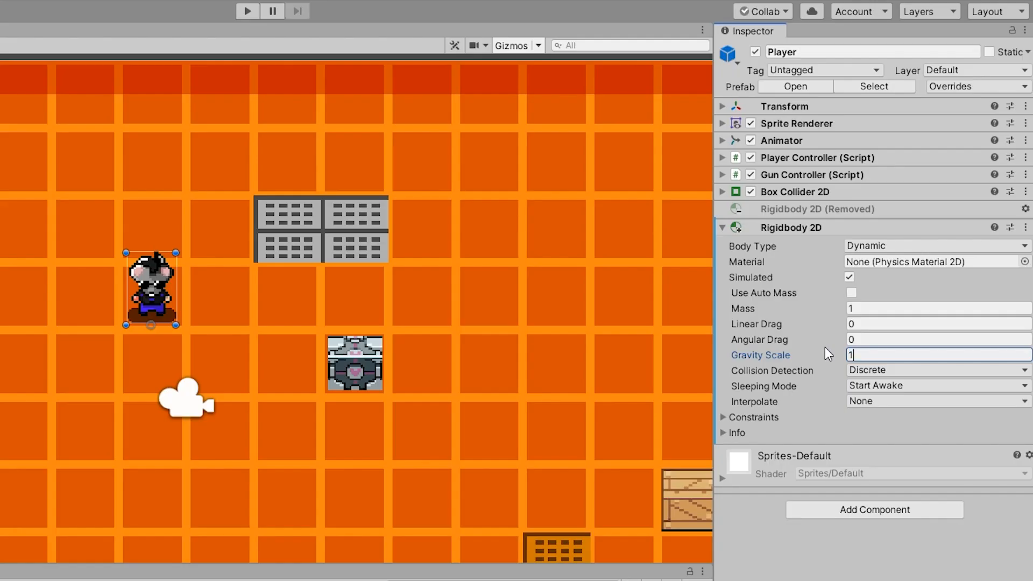
left_click(885, 561)
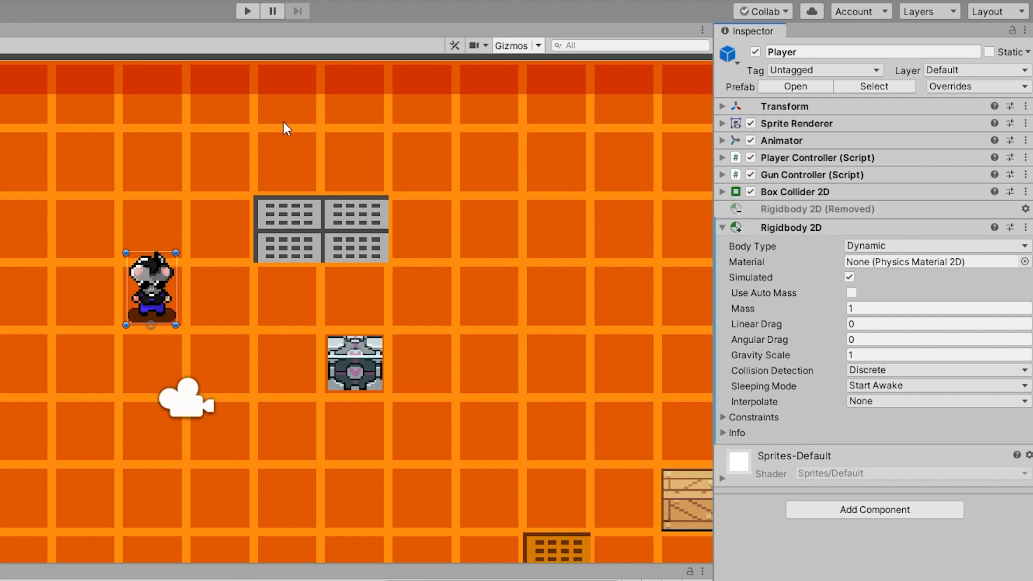
- Run the game to observe the reversed gravity, set the Player's Gravity Scale to 0.2, and run it again to compare
left_click(249, 14)
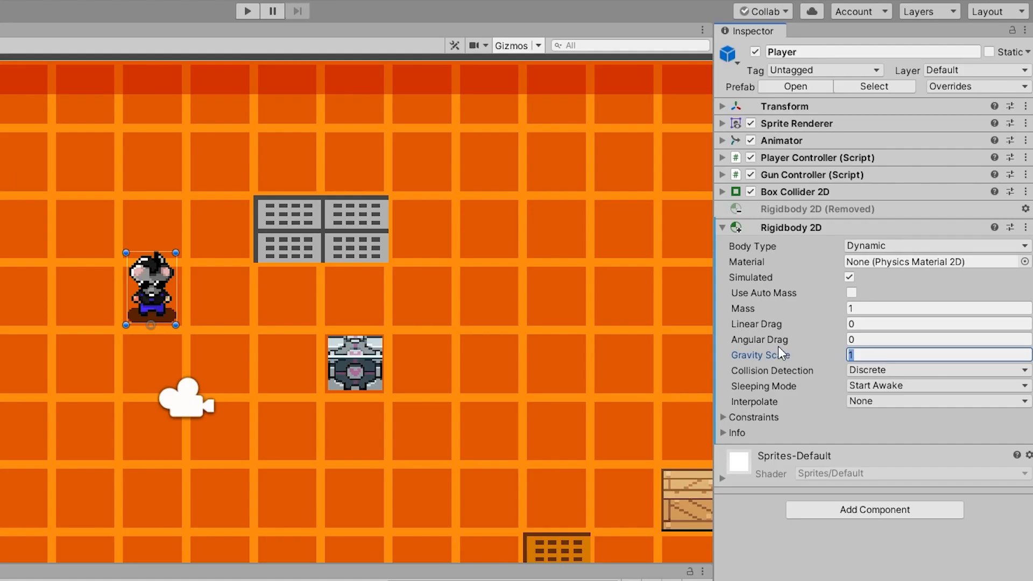
type("0.2")
left_click(248, 11)
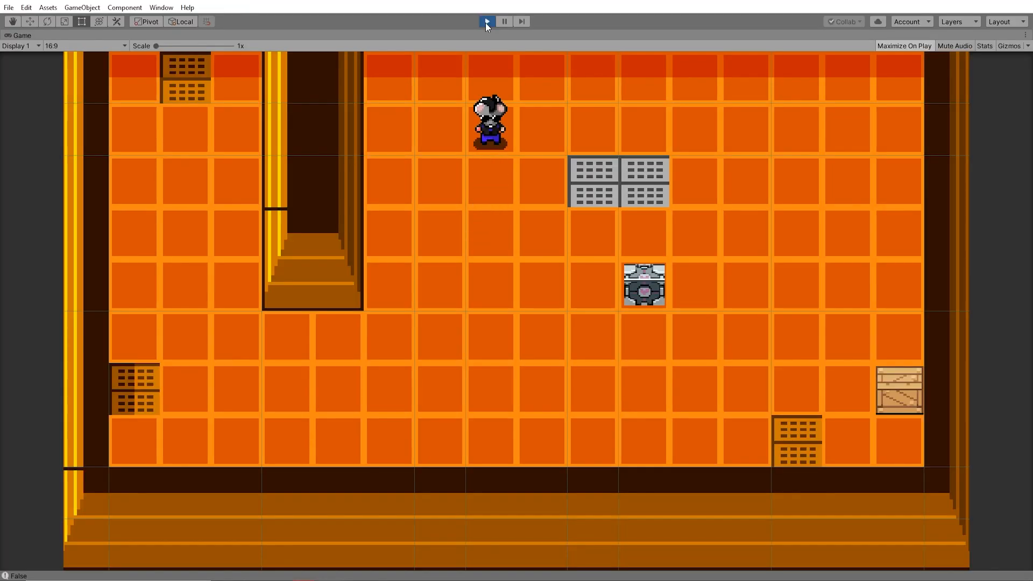
left_click(487, 22)
- Set the project's Physics 2D gravity Y to -9.81 and change the Player's Rigidbody 2D body type to Kinematic
left_click(26, 7)
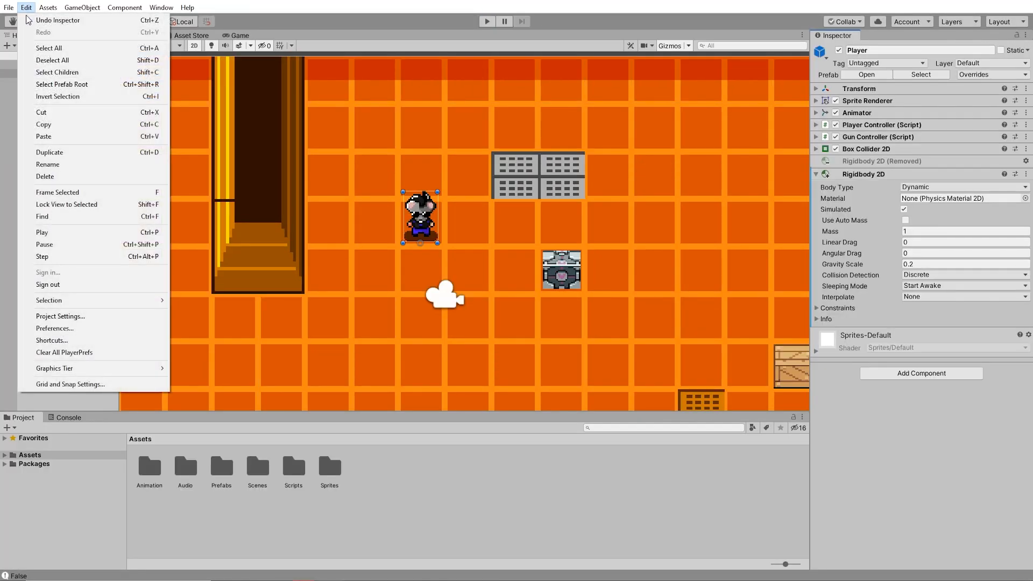
left_click(135, 316)
left_click(588, 88)
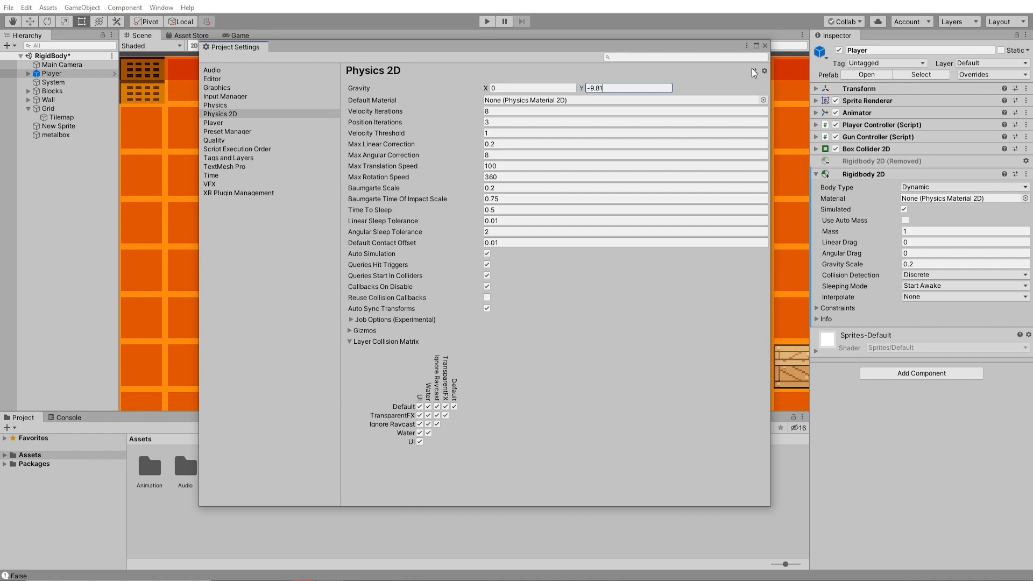
left_click(765, 48)
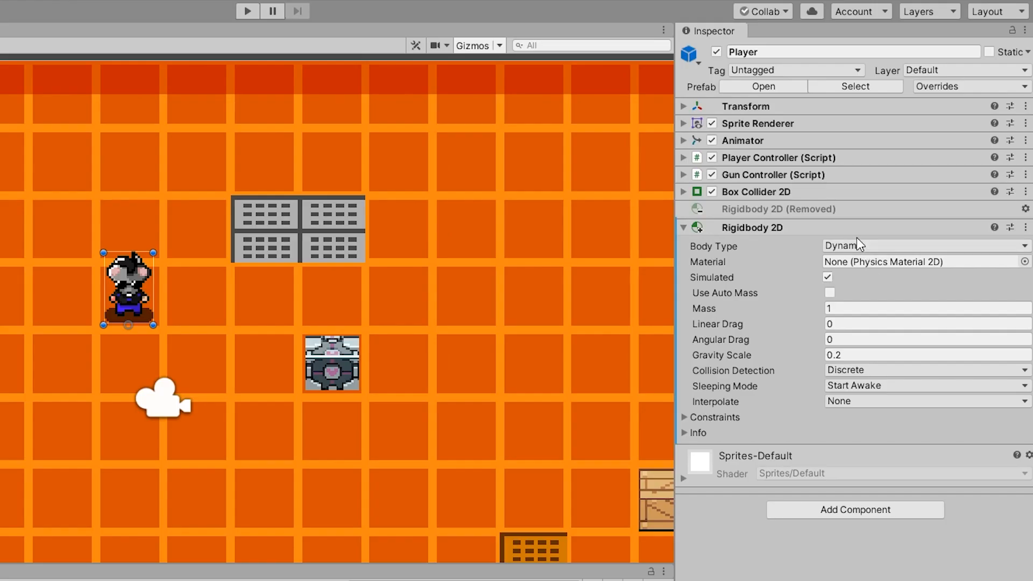
left_click(915, 187)
left_click(852, 282)
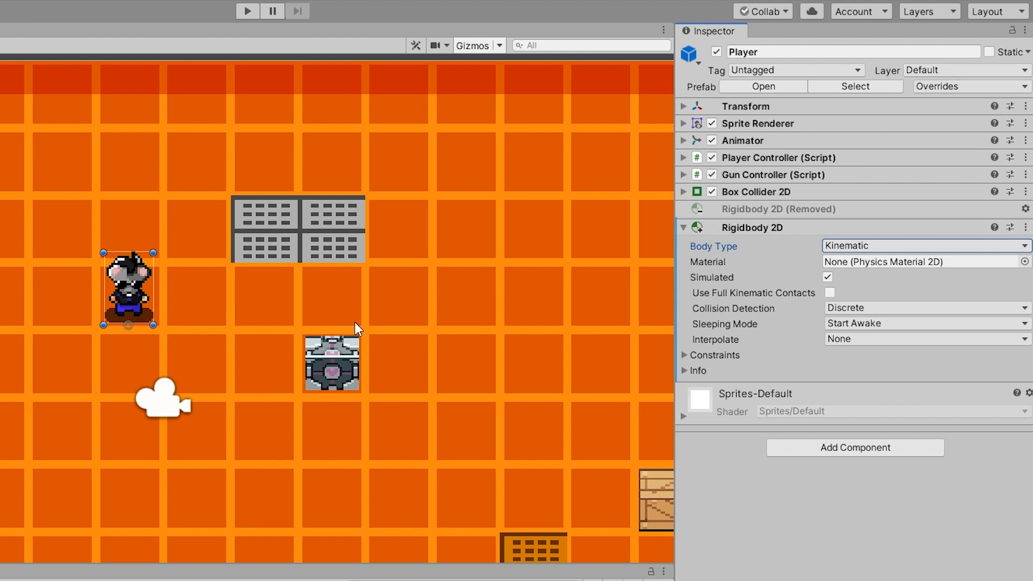
- Add a Rigidbody 2D to the metal box, set its Gravity Scale to 0, and expand its constraints
left_click(328, 371)
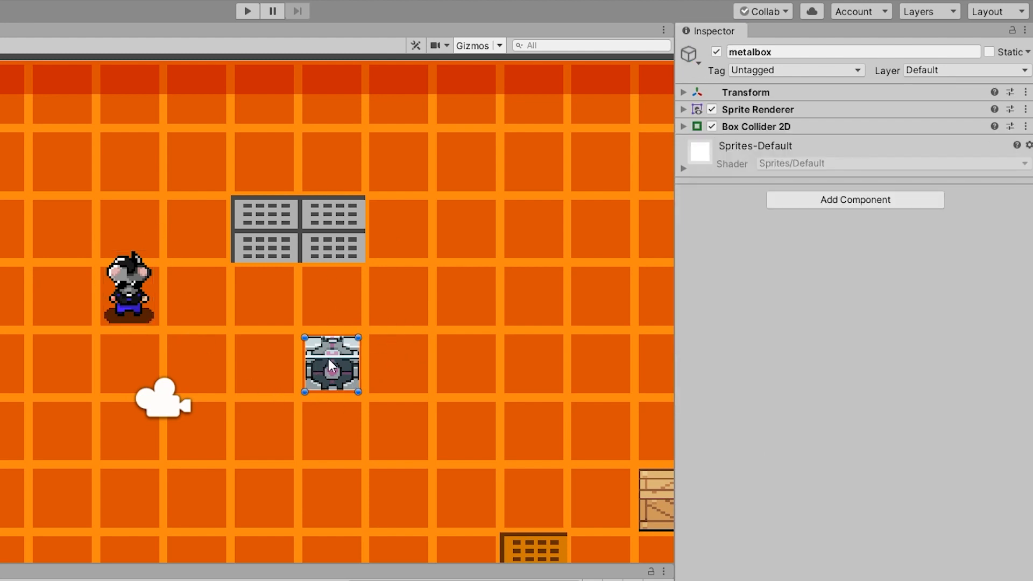
left_click(828, 205)
type("rig")
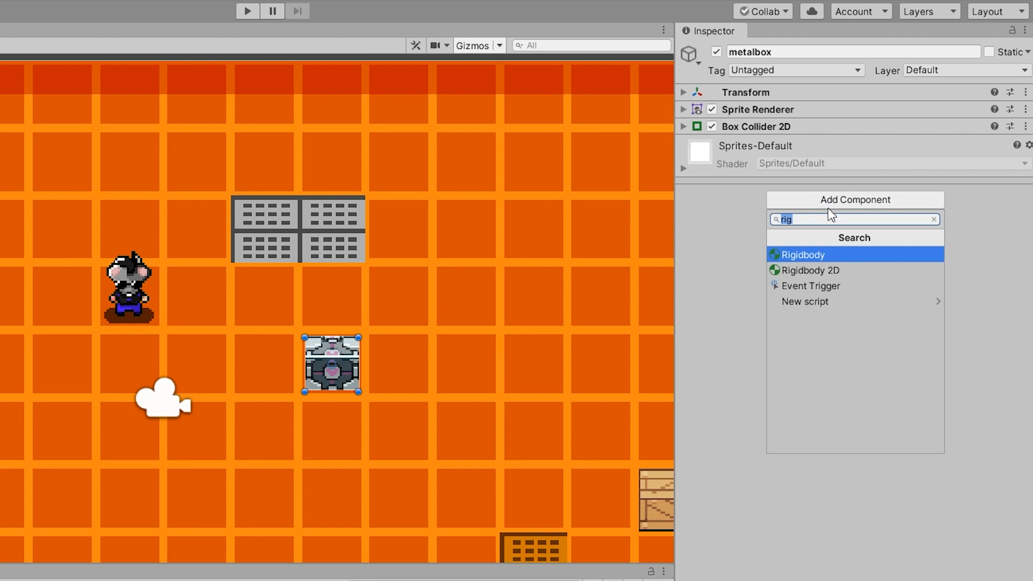
left_click(836, 267)
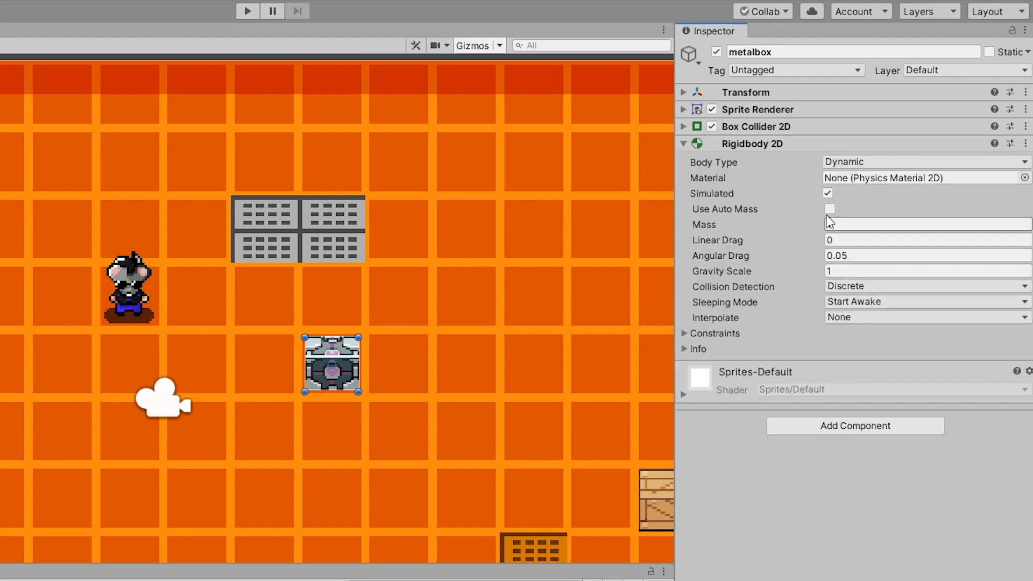
left_click(827, 271)
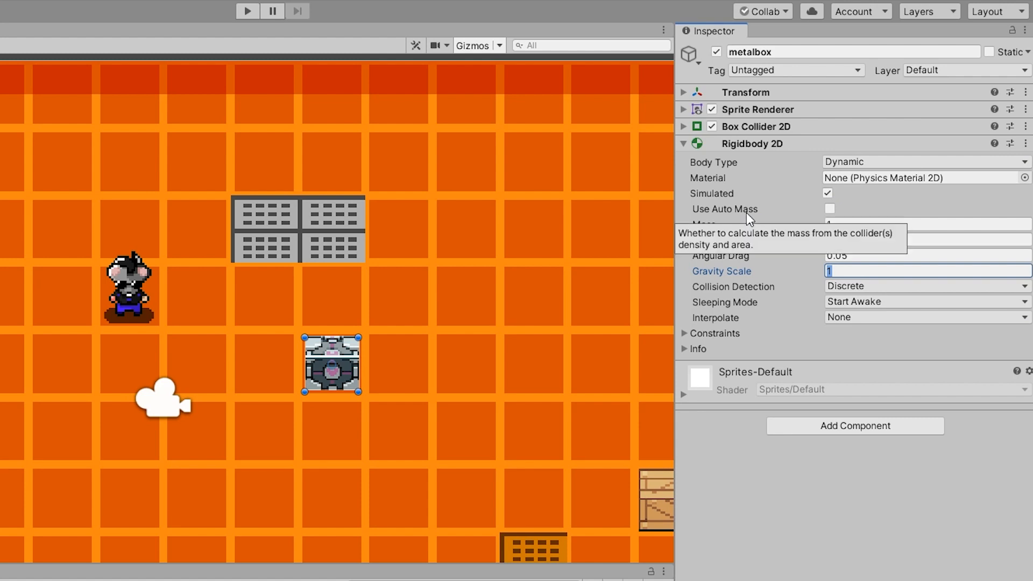
type("0")
left_click(686, 333)
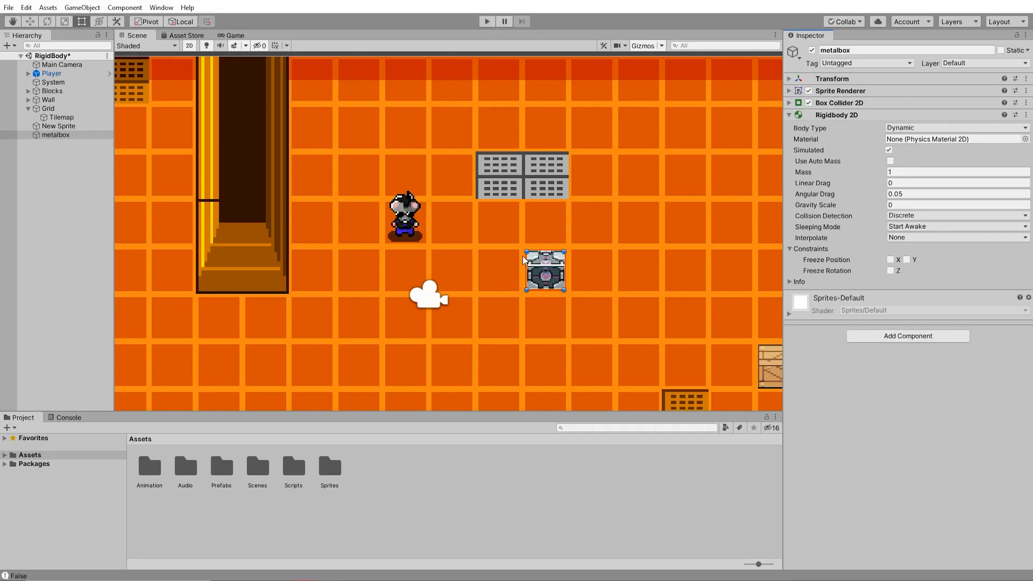
- Check the Player's Rigidbody 2D, run the game, push the metal box from several sides with the Player, and end play mode
left_click(404, 221)
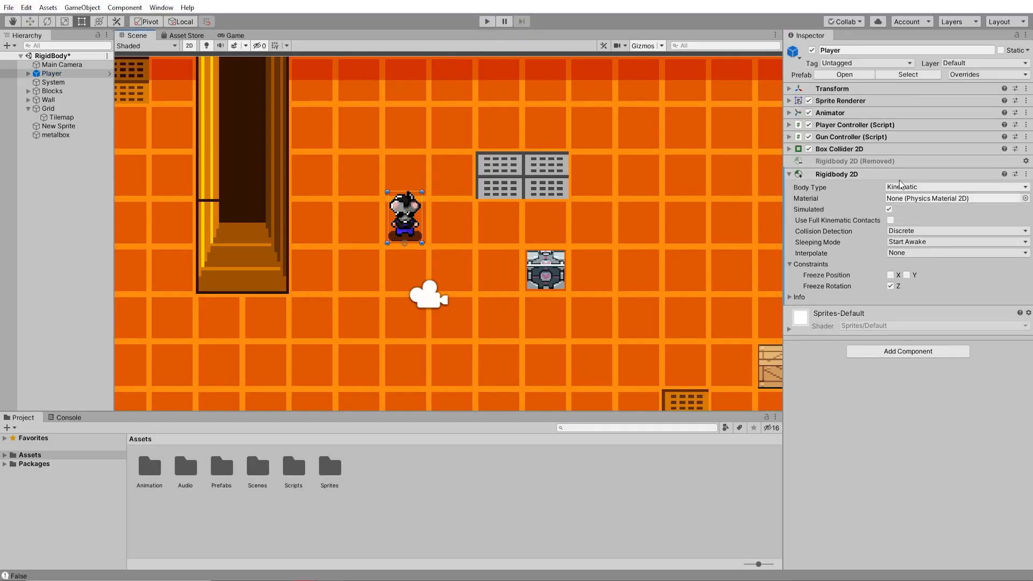
left_click(487, 22)
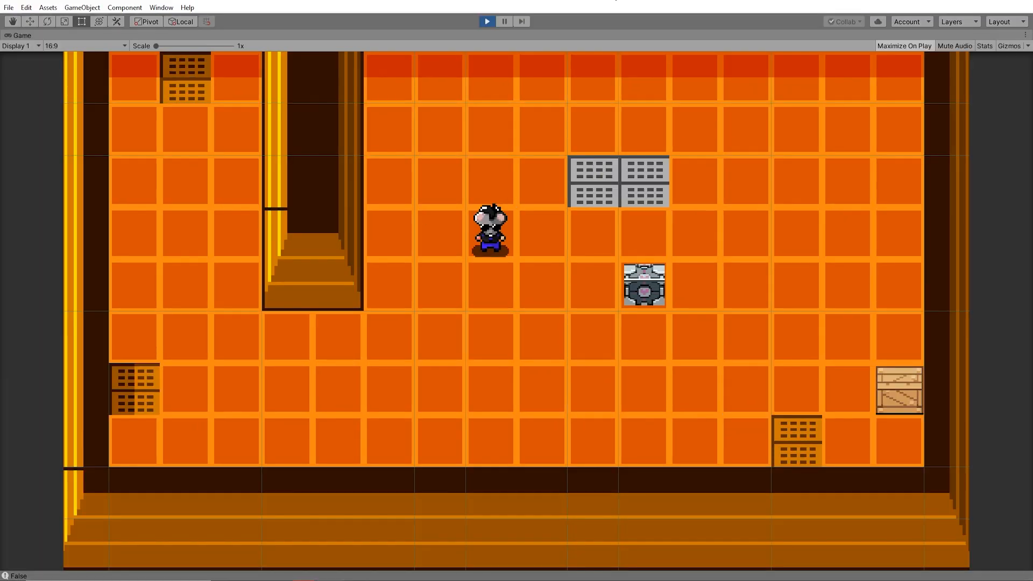
key("s")
key("d")
key("w")
key("d")
key("s")
key("a")
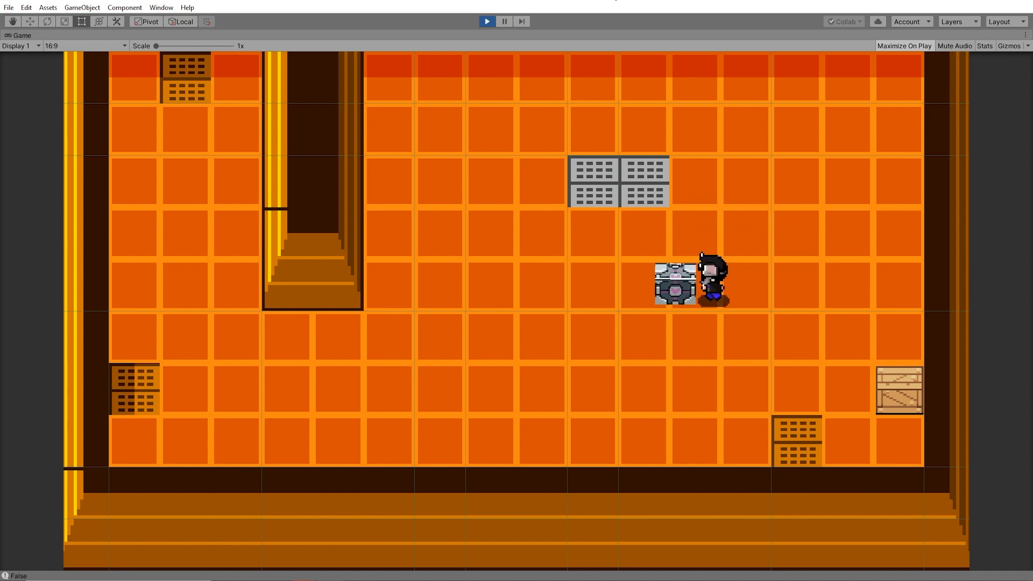
key("s")
key("a")
key("w")
key("a")
key("w")
key("d")
key("s")
key("d")
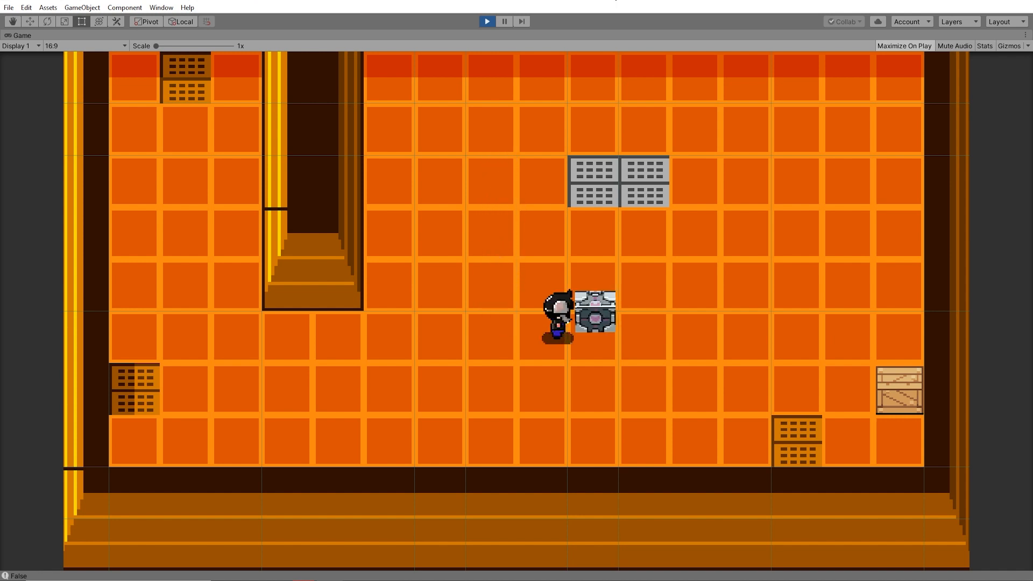
key("s")
key("w")
key("d")
key("s")
key("a")
key("a")
key("w")
left_click(485, 23)
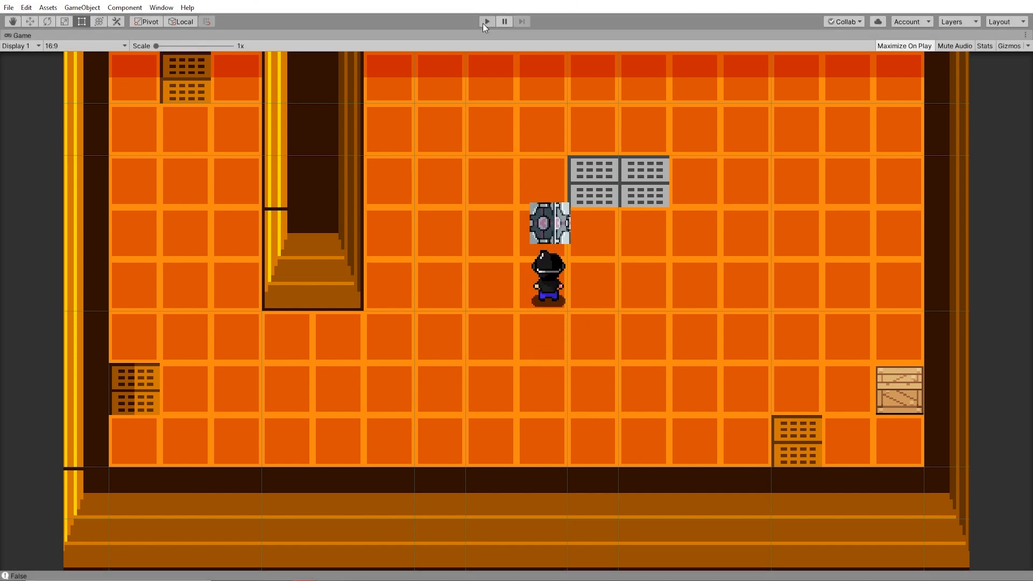
- Freeze the metal box's Z rotation in its Rigidbody 2D constraints and test pushing it from all sides in play mode
left_click(556, 268)
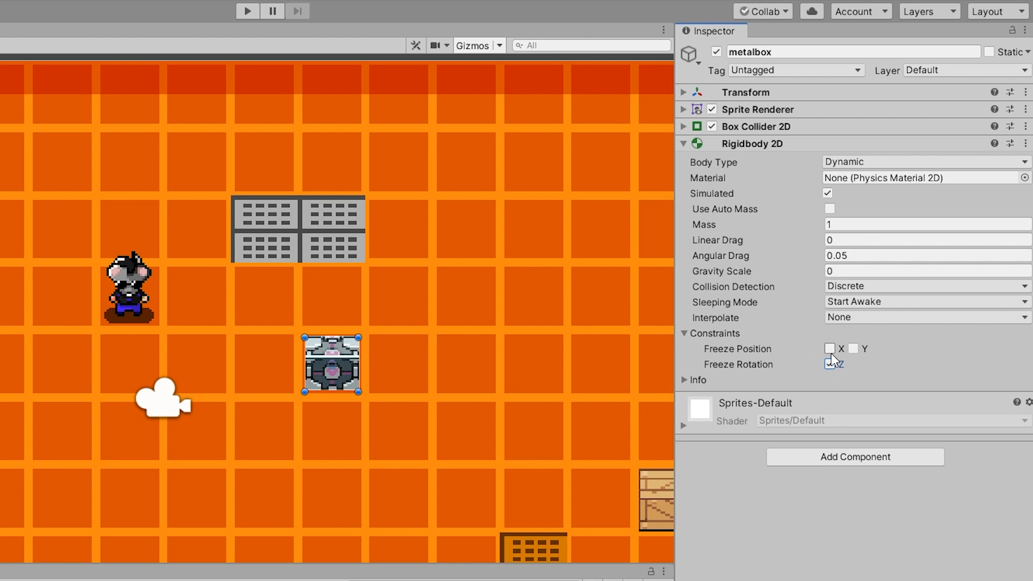
left_click(244, 11)
key("d")
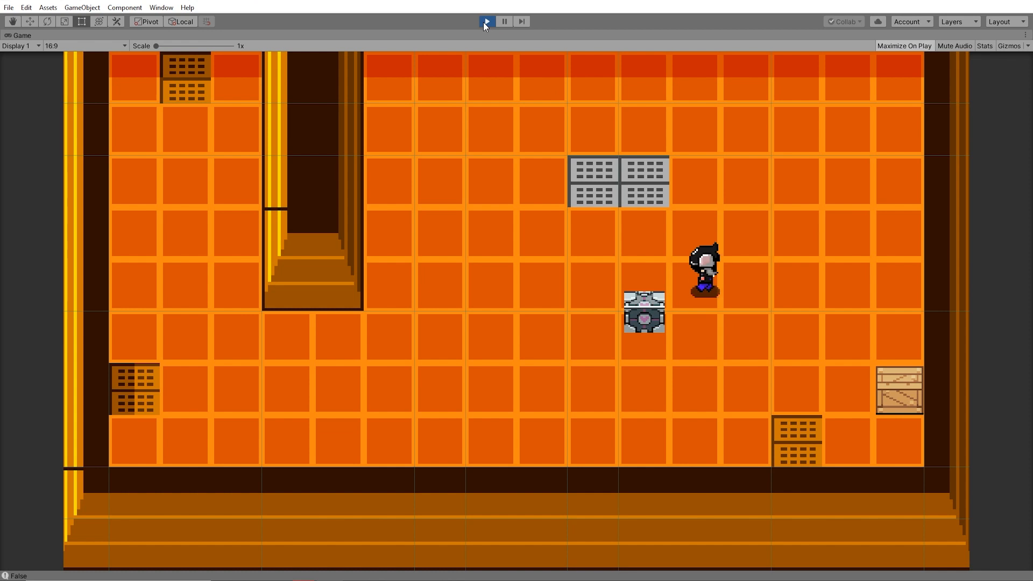
key("s")
key("a")
key("w")
key("d")
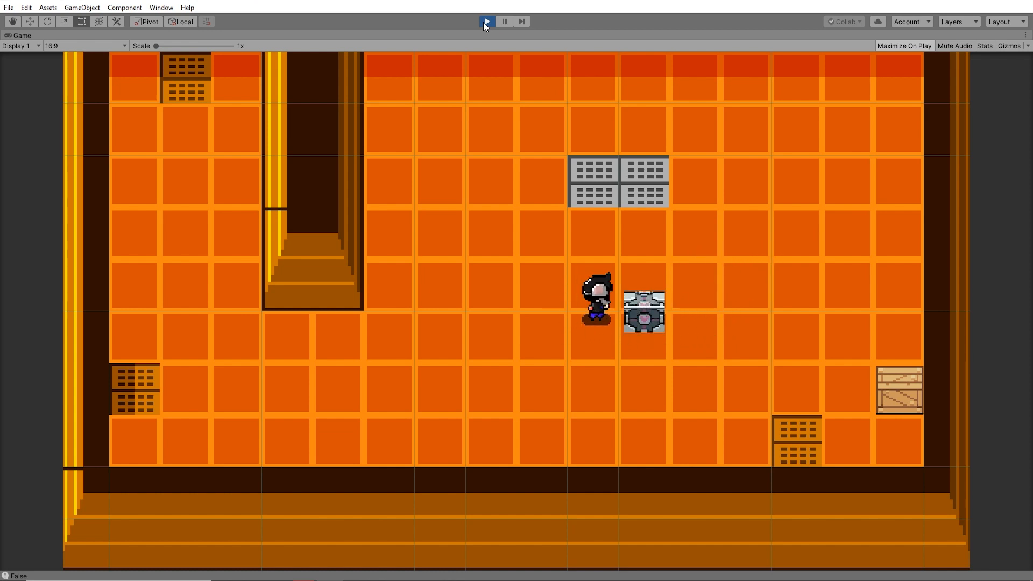
key("s")
key("a")
key("w")
key("a")
key("s")
key("d")
key("w")
key("w")
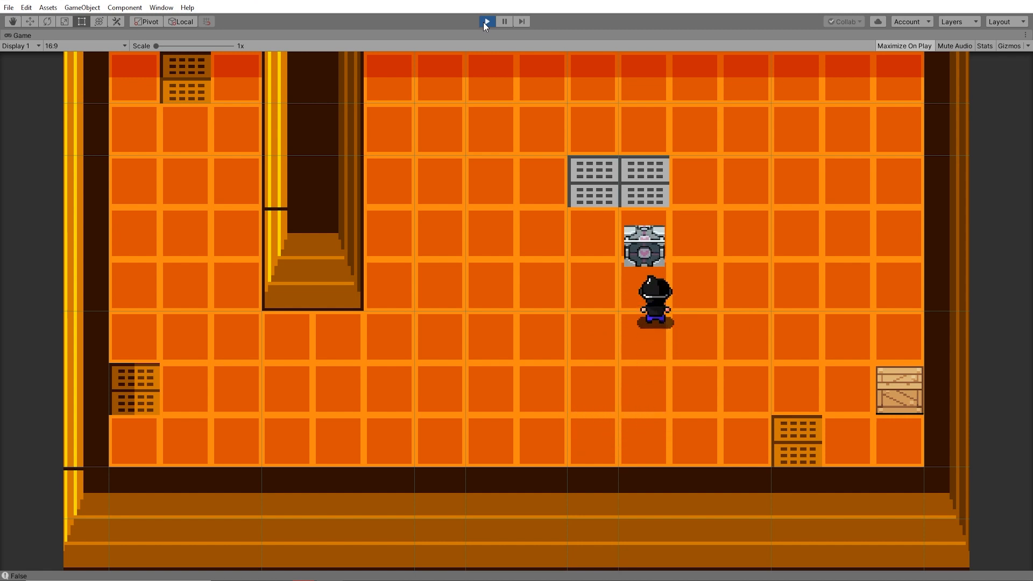
key("d")
key("w")
key("a")
key("s")
key("d")
key("s")
key("a")
key("s")
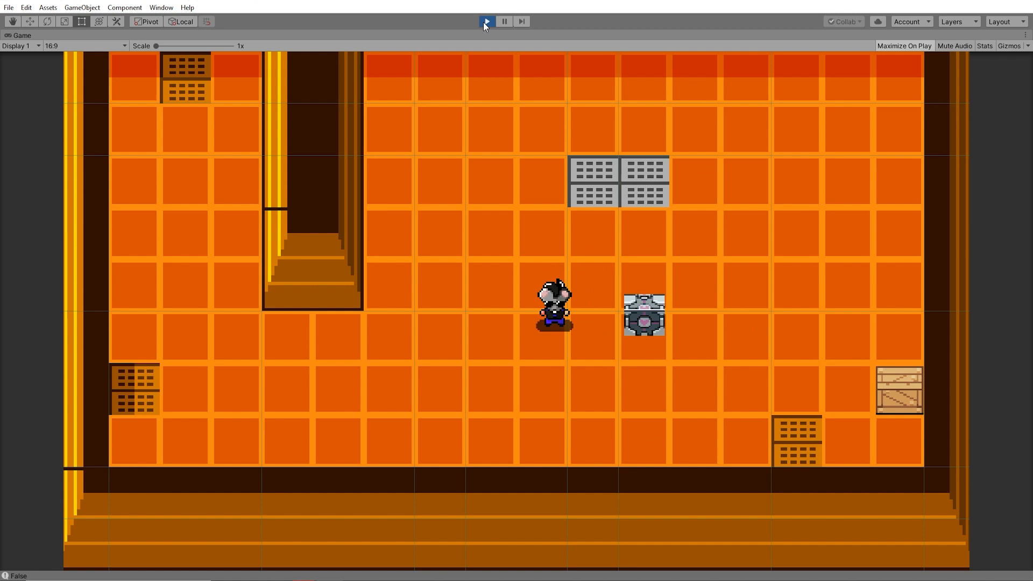
key("d")
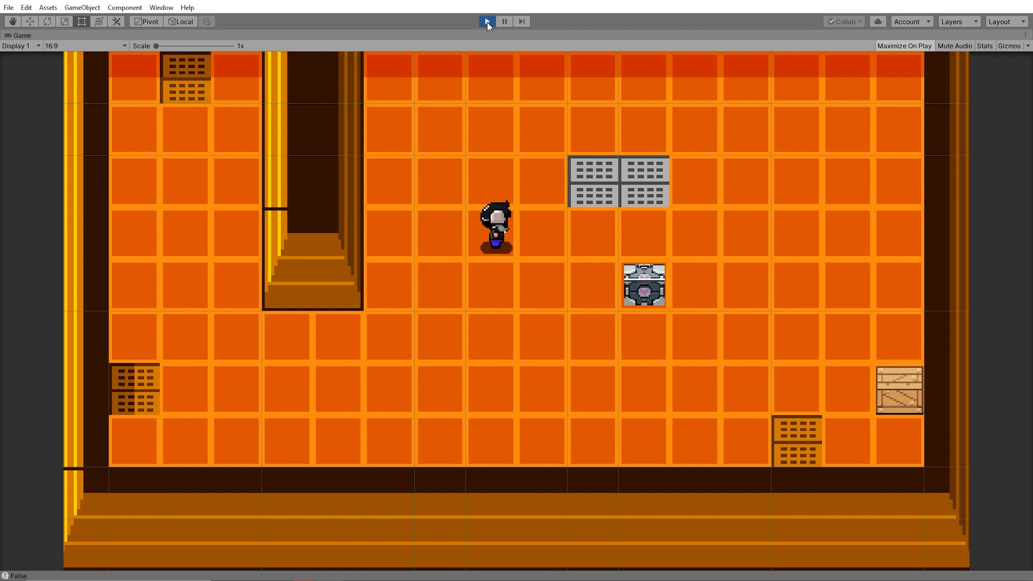
key("d")
key("a")
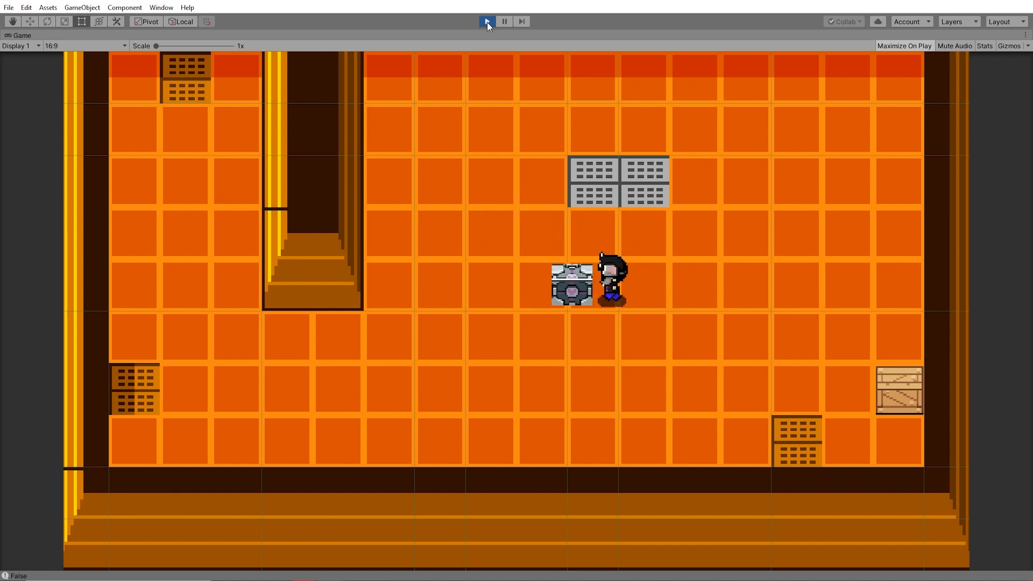
- Push the metal box with the Player through the floor area between the inner wall and the grey grated blocks
key("w")
key("a")
key("w")
key("a")
key("s")
key("d")
key("a")
key("s")
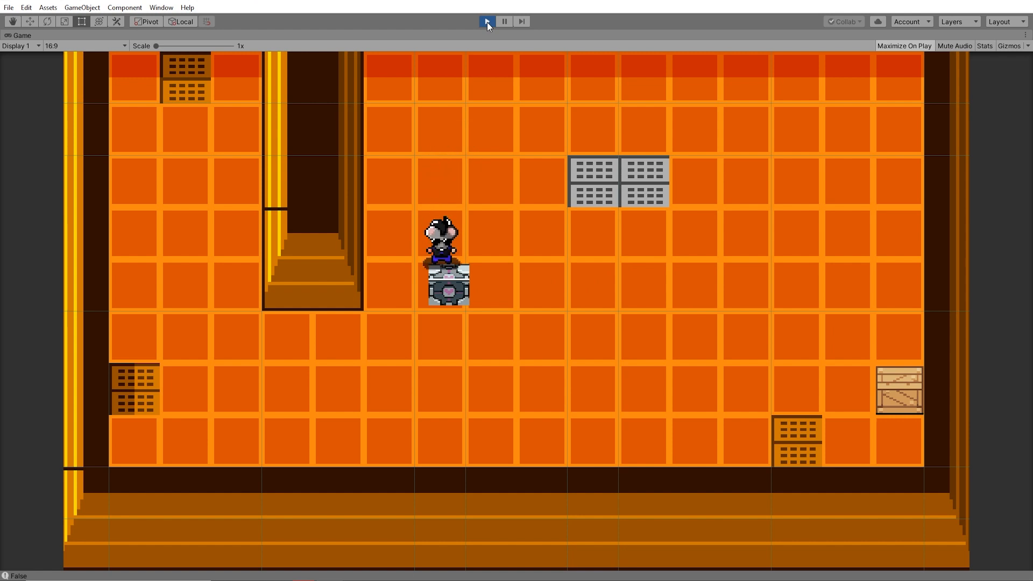
key("a")
key("d")
key("w")
key("s")
key("d")
key("w")
key("d")
key("a")
key("w")
key("a")
key("s")
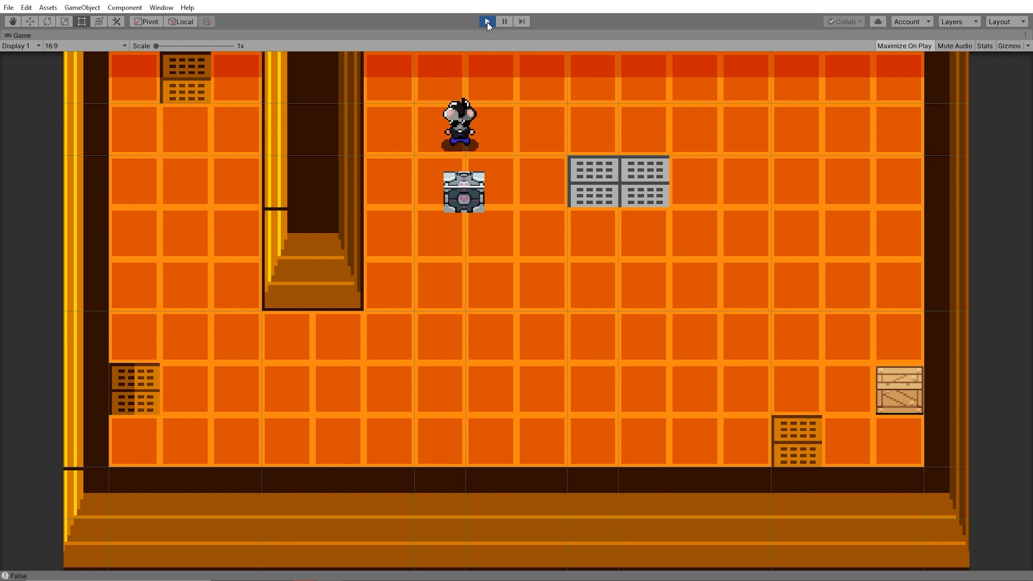
key("d")
key("a")
key("s")
key("w")
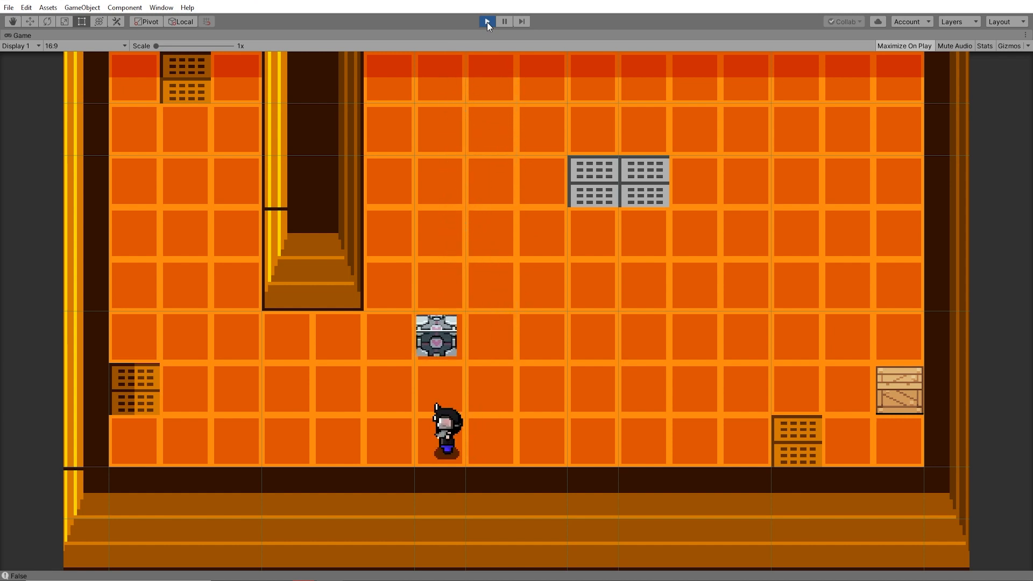
- Push the metal box past the grey grated blocks and back, and walk the Player down through the room's lower wall
key("a")
key("w")
key("d")
key("d")
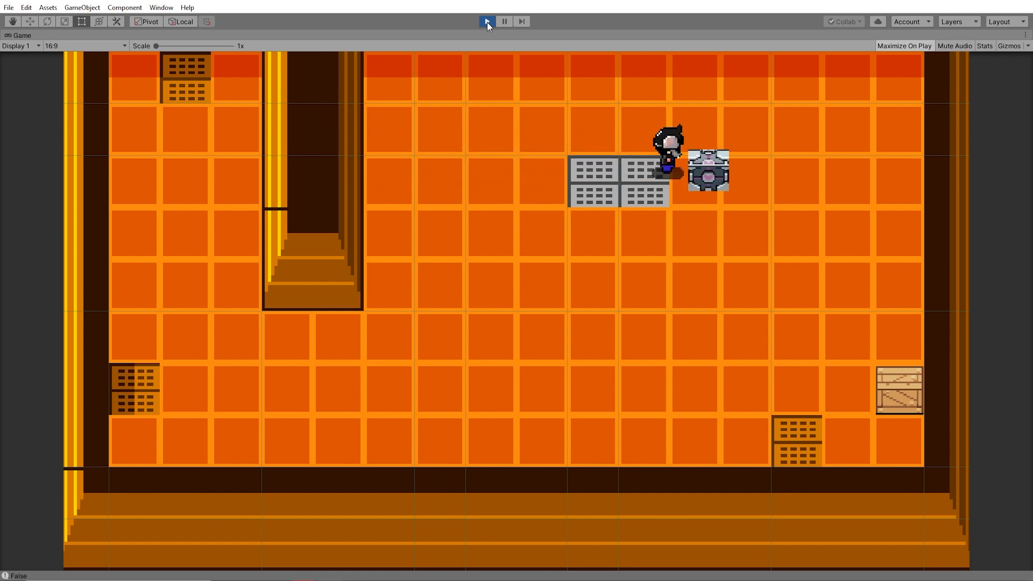
key("w")
key("d")
key("s")
key("d")
key("s")
key("a")
key("a")
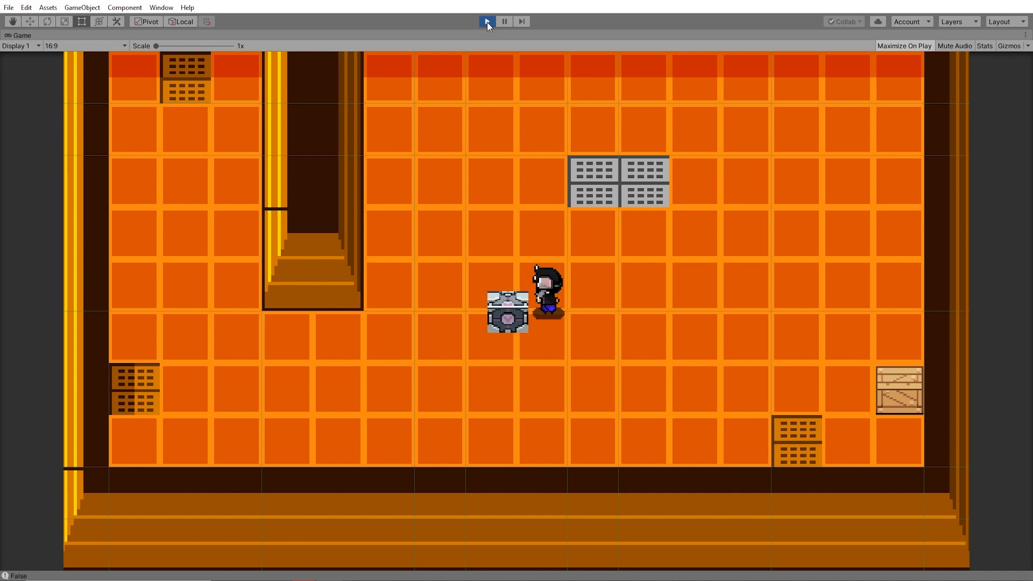
key("s")
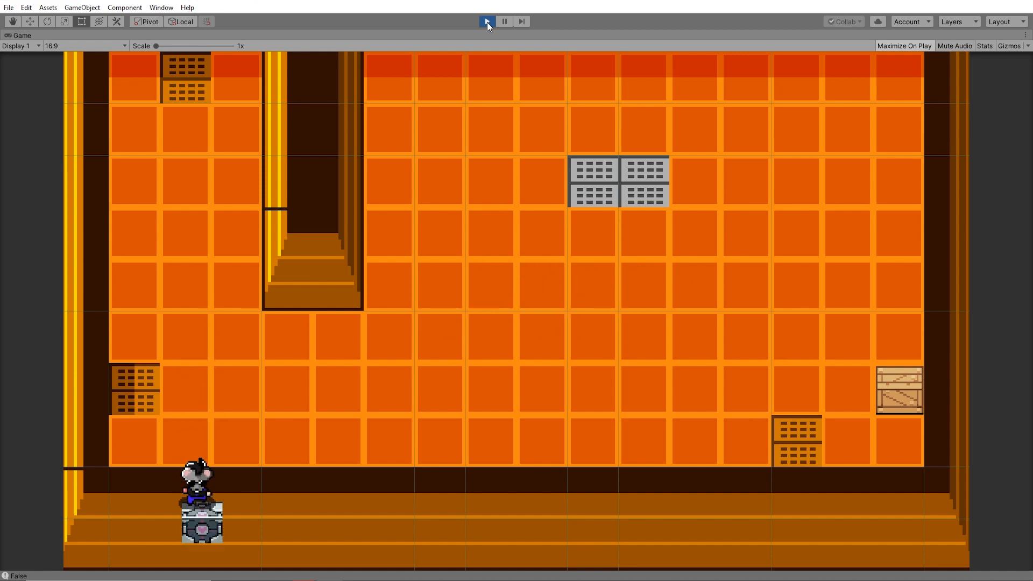
key("s")
key("s")
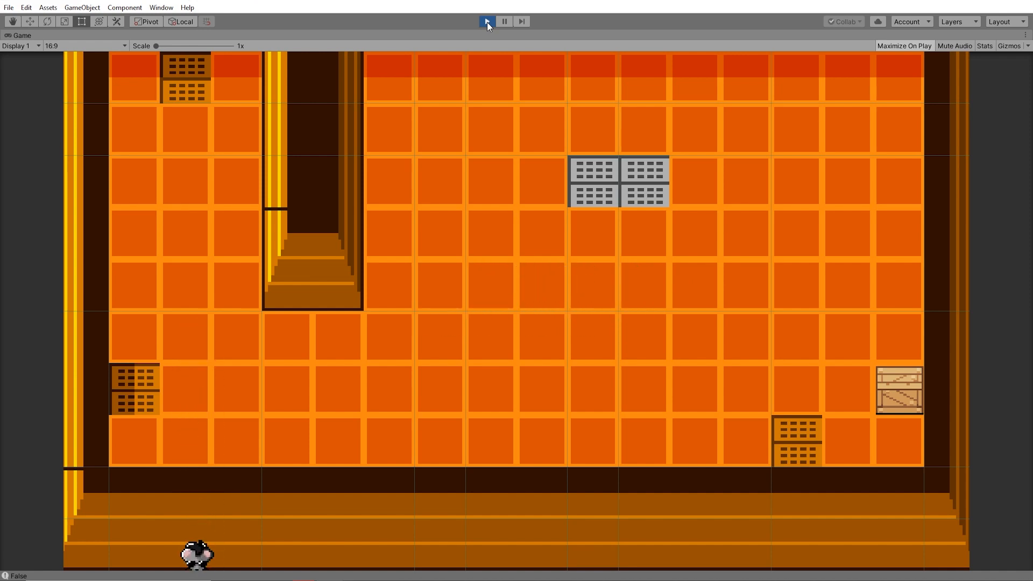